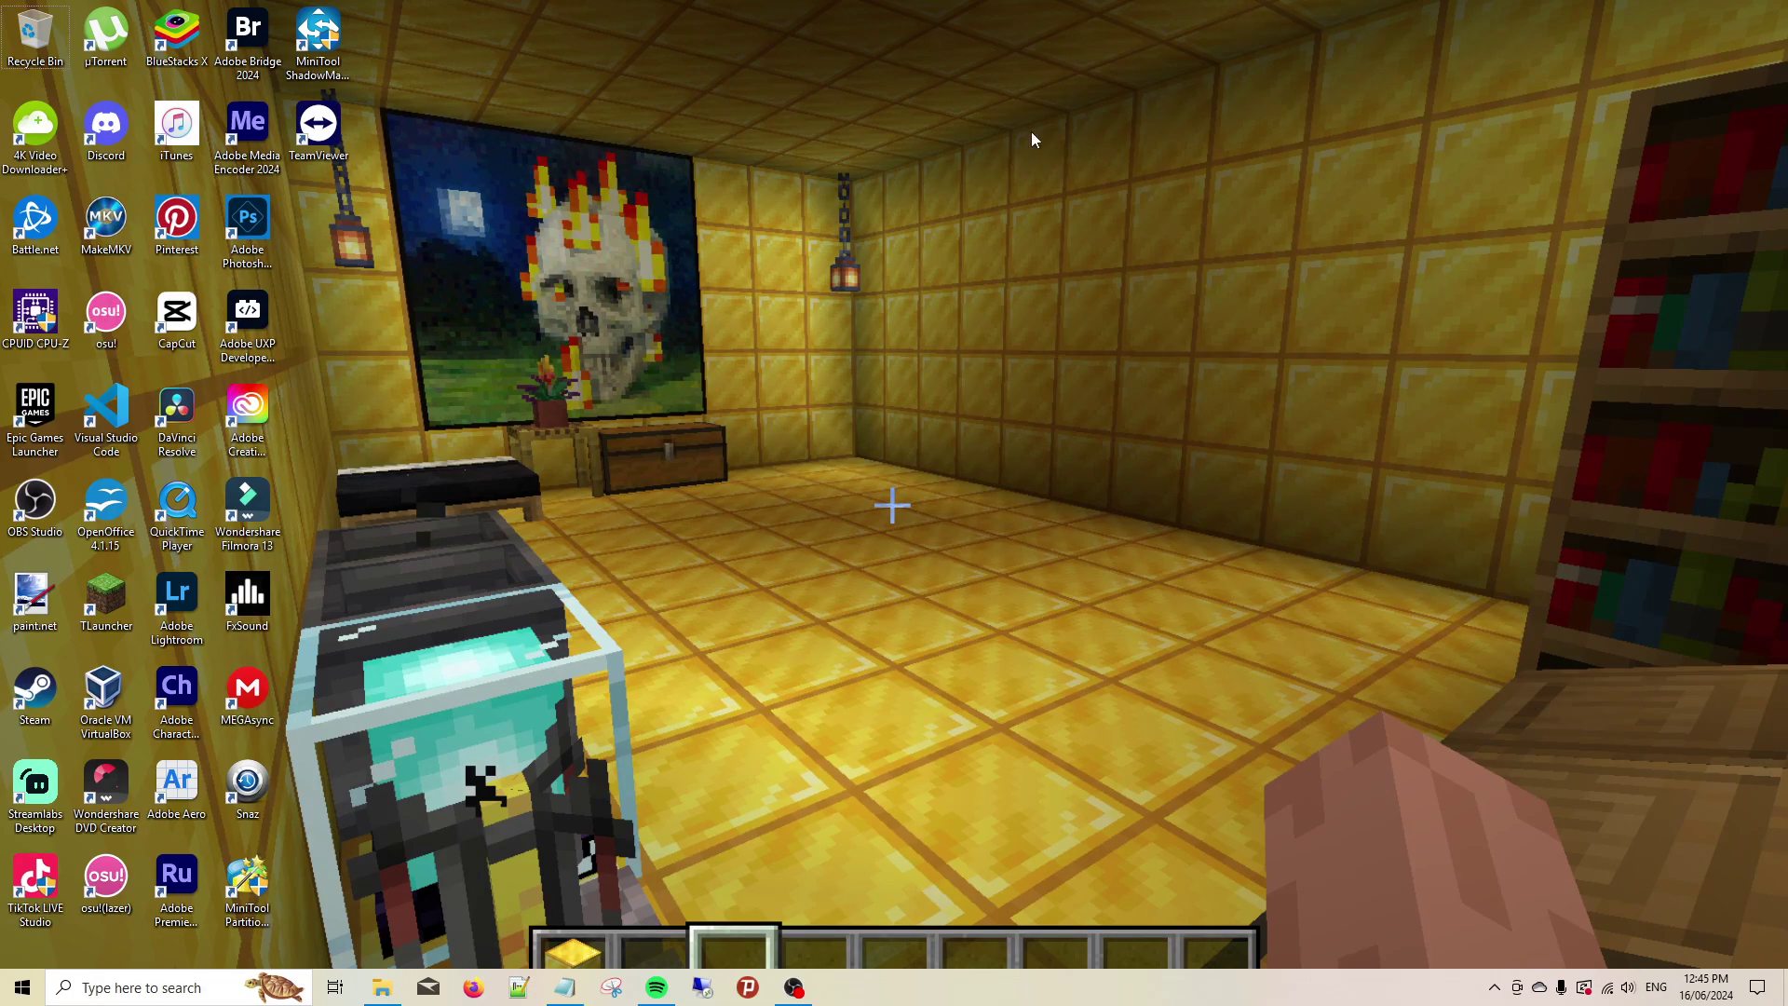
Step: Open Task Manager, enlarge its window to show more of the running processes, and select the Notepad process
{"action": "key", "text": "ctrl+shift+Escape"}
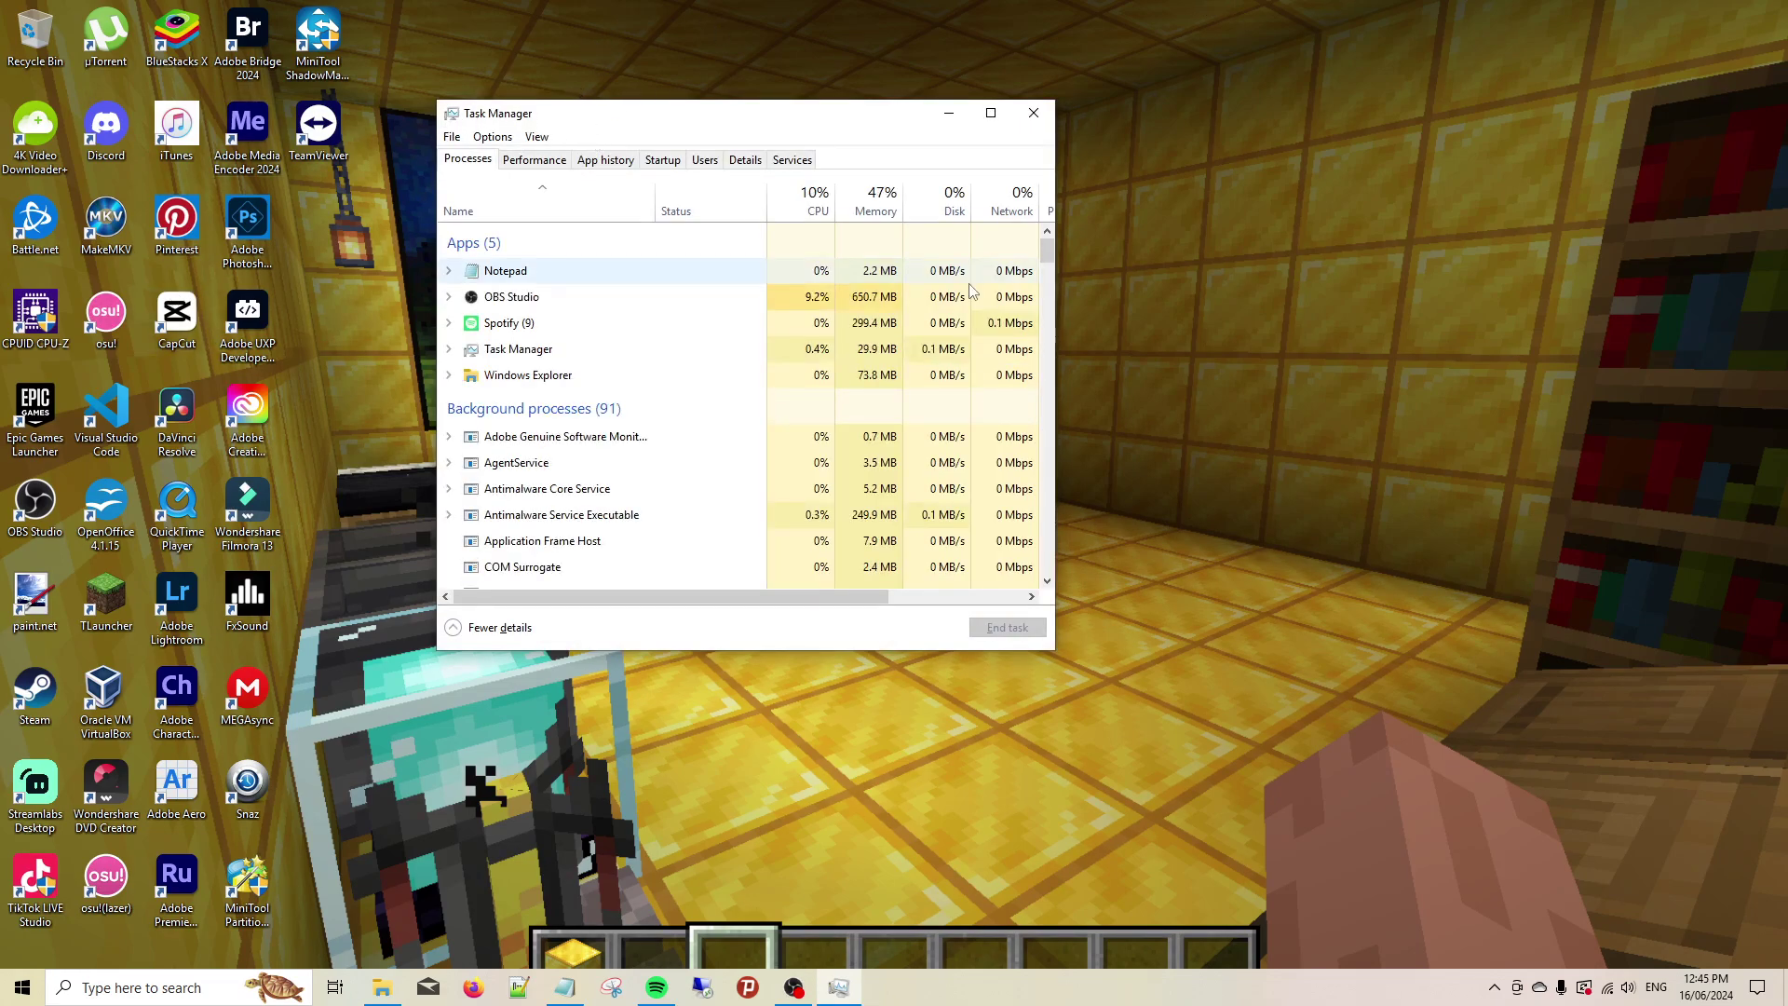
{"action": "left_click_drag", "start_coordinate": [1053, 648], "coordinate": [1261, 828]}
{"action": "left_click_drag", "start_coordinate": [718, 118], "coordinate": [732, 106]}
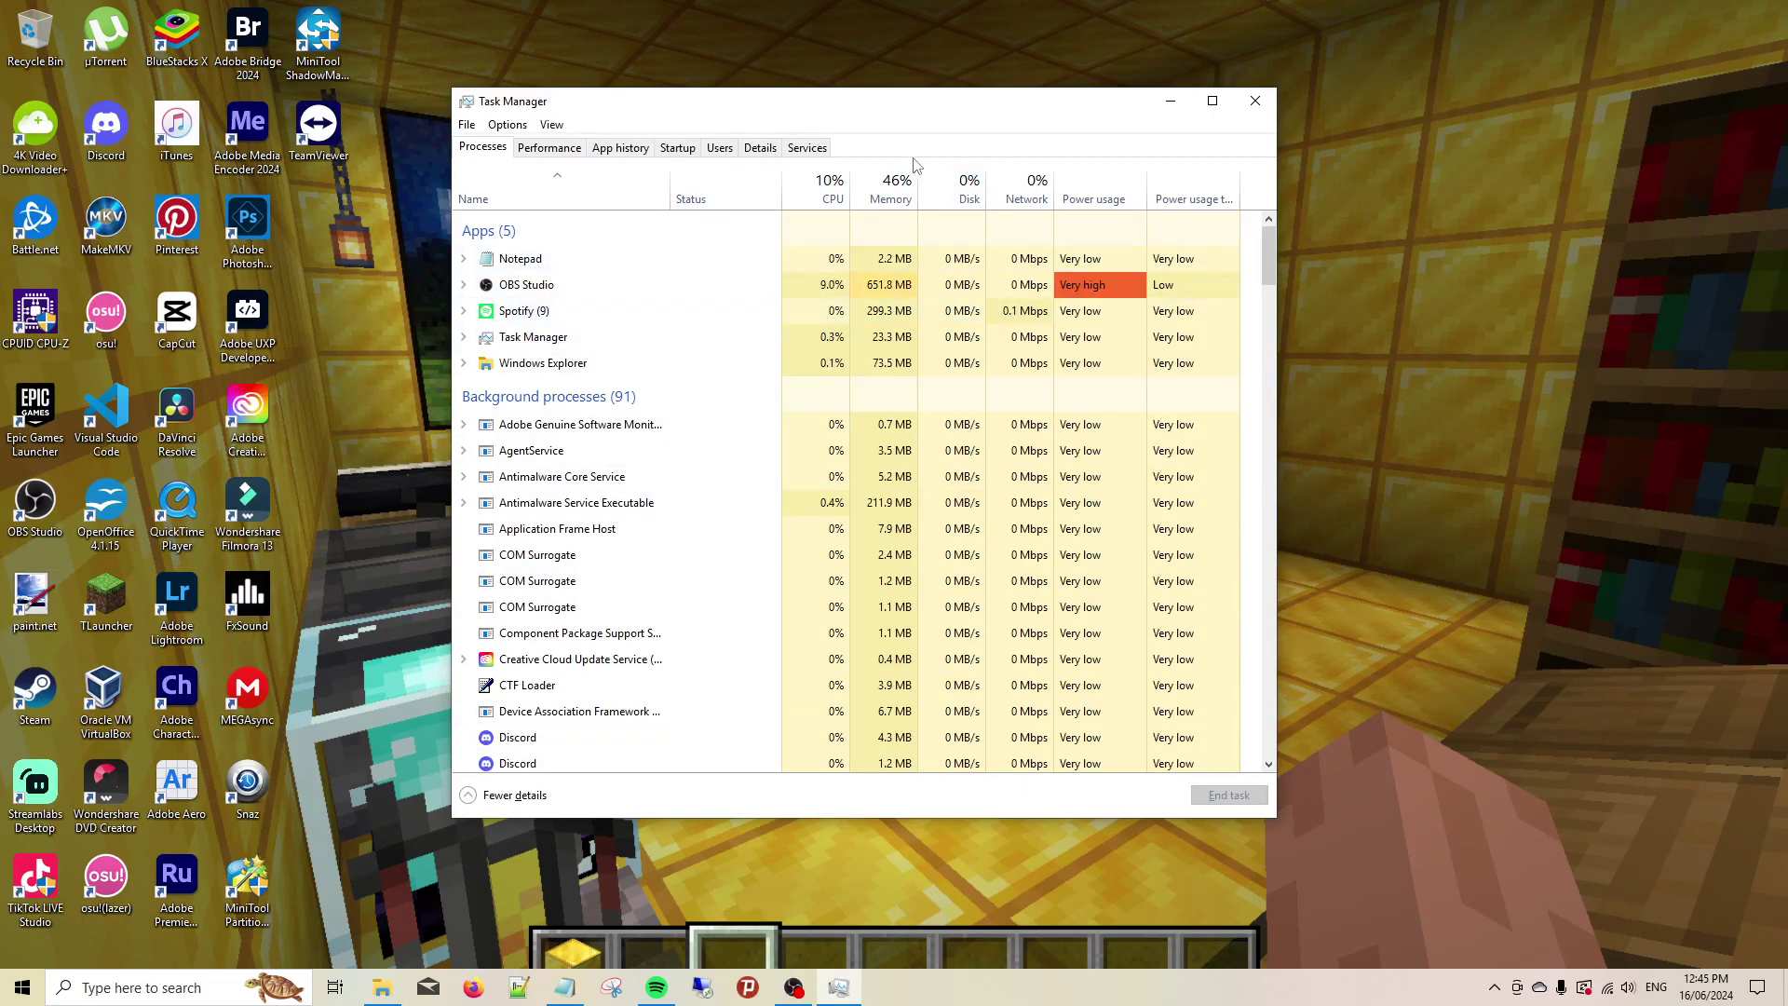
{"action": "left_click_drag", "start_coordinate": [790, 116], "coordinate": [820, 121]}
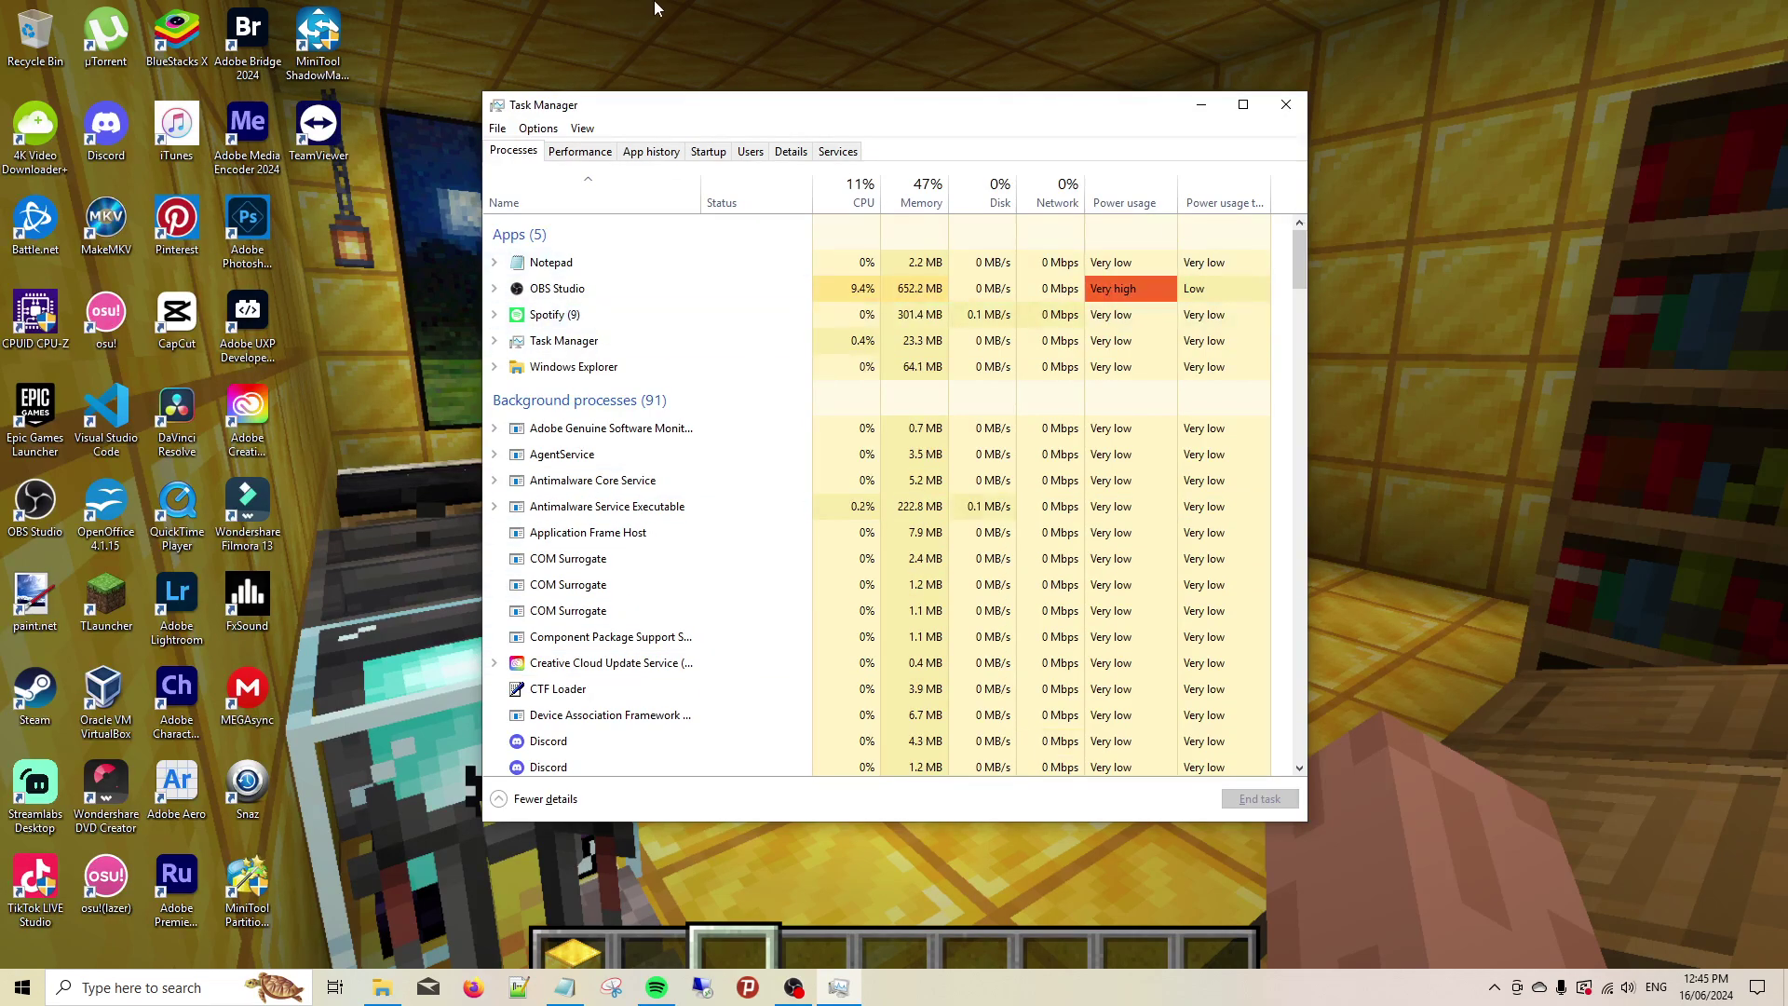
{"action": "left_click", "coordinate": [945, 269]}
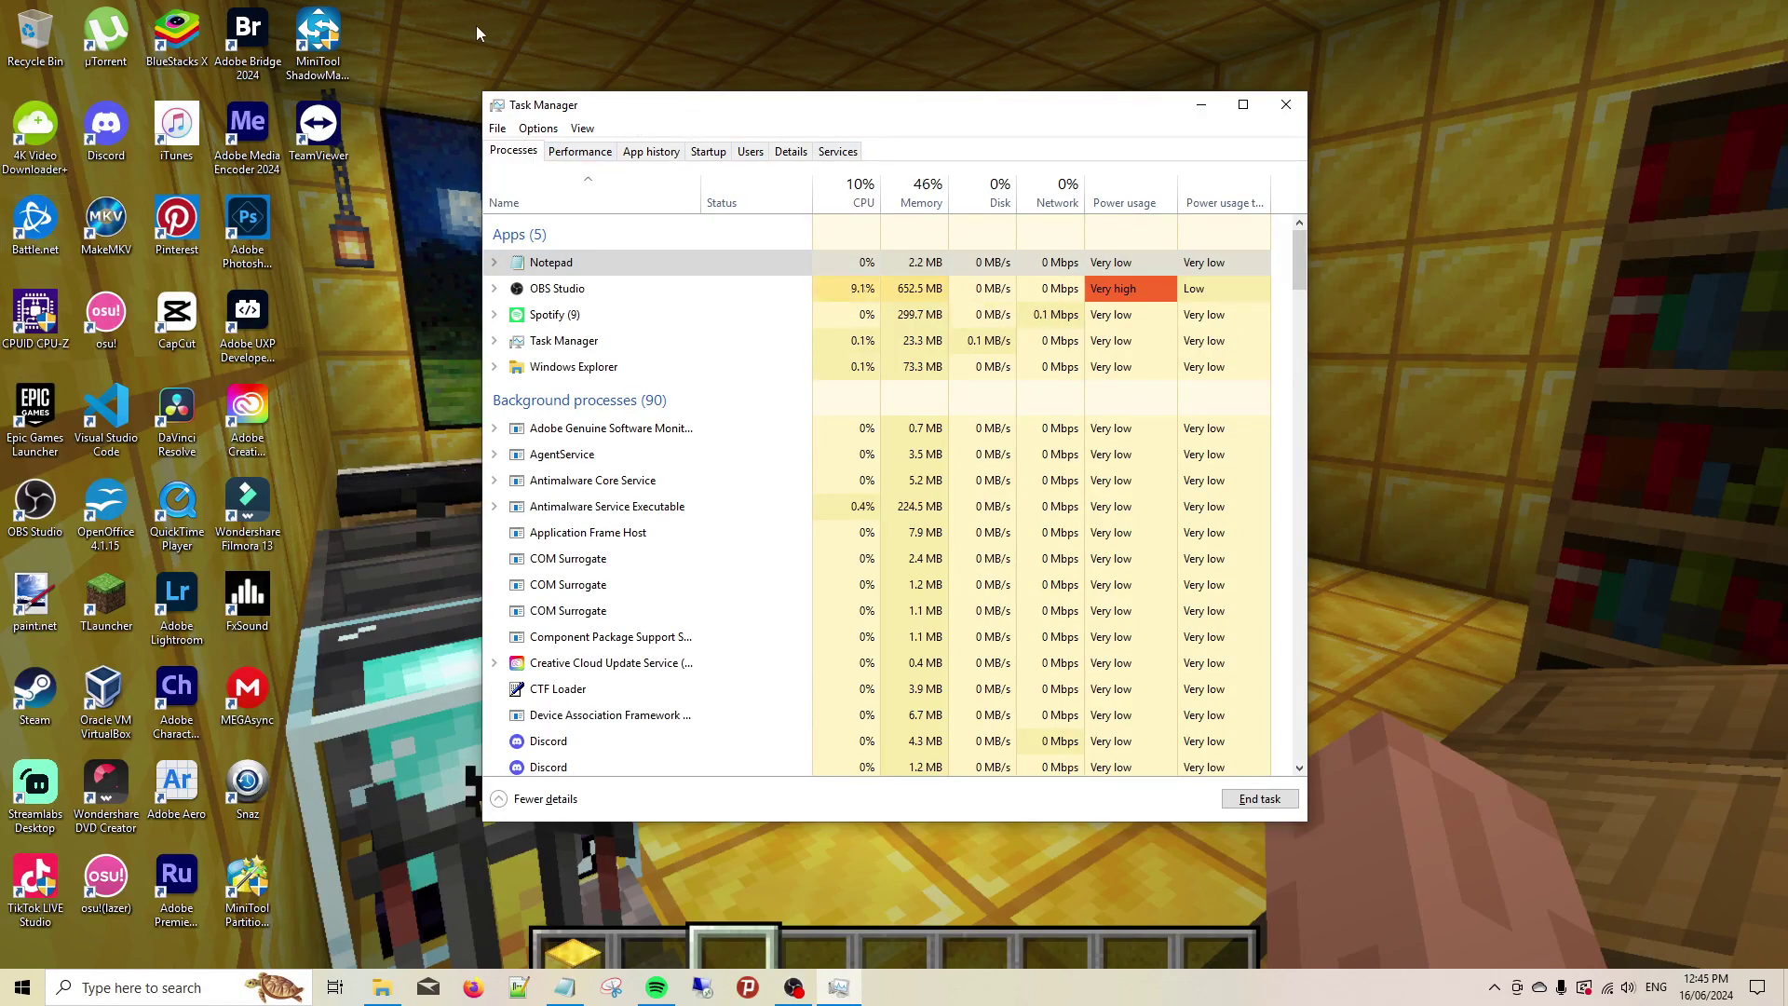
Step: Review the list of startup programs with their status and startup impact
{"action": "left_click", "coordinate": [708, 152]}
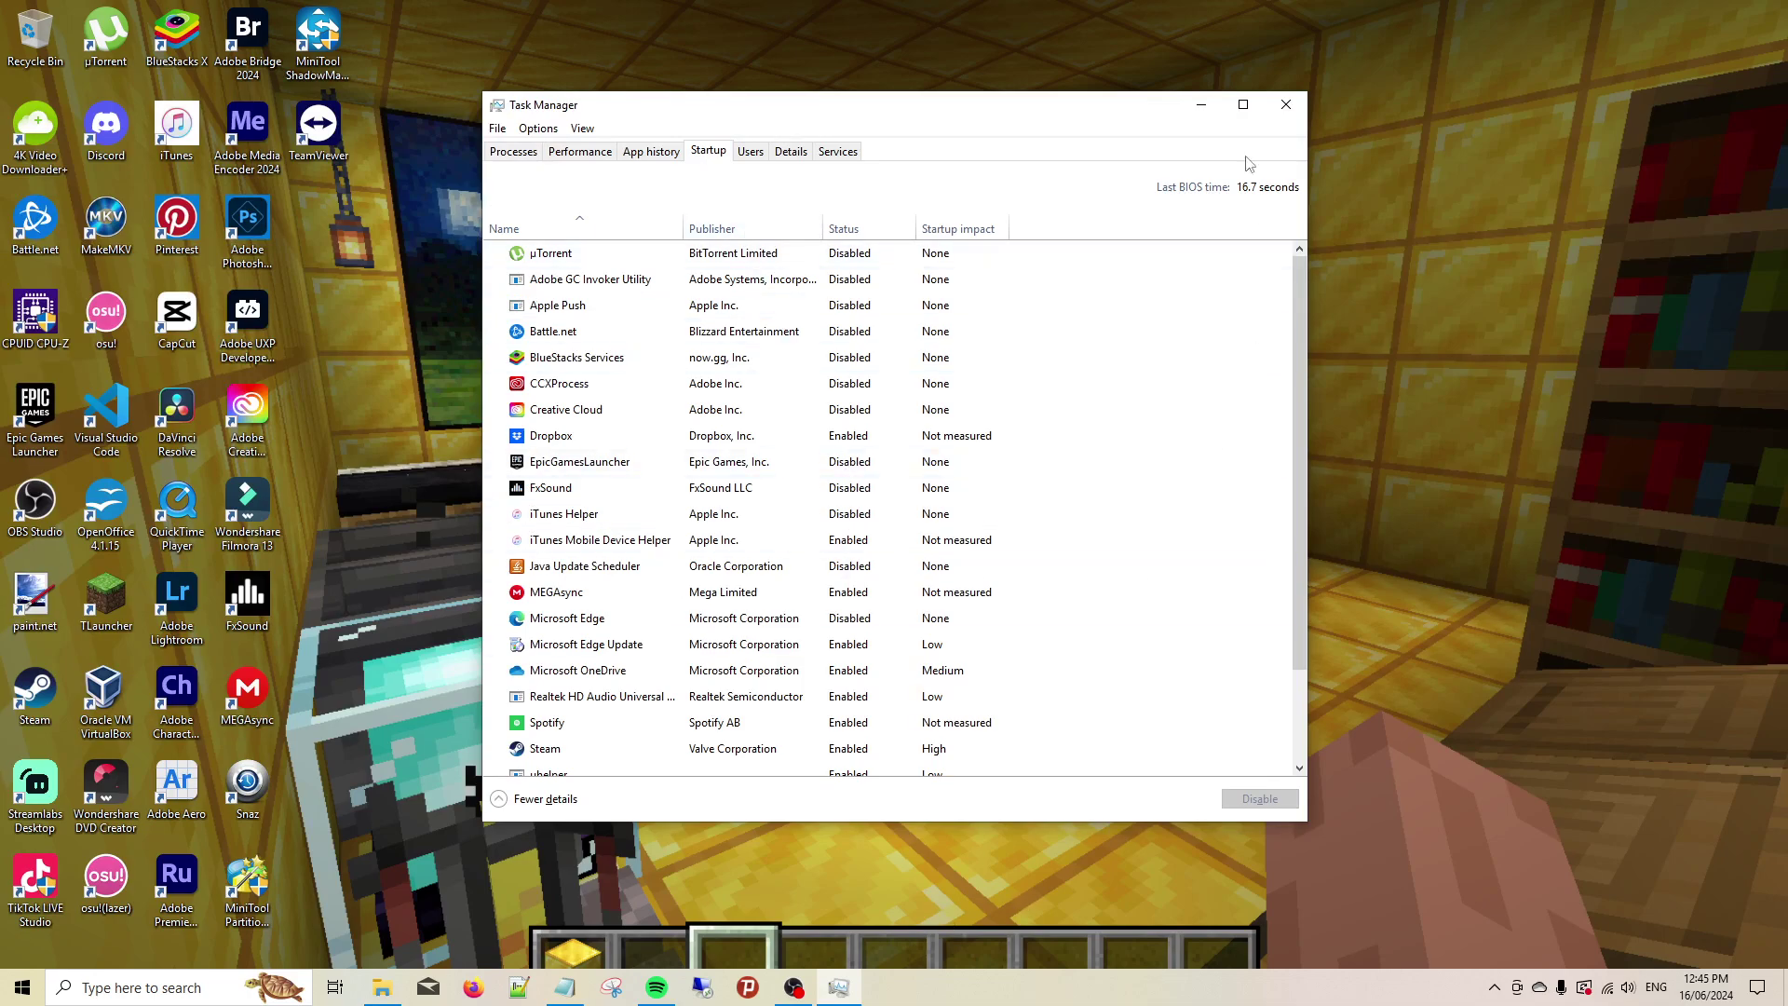
{"action": "left_click", "coordinate": [977, 75]}
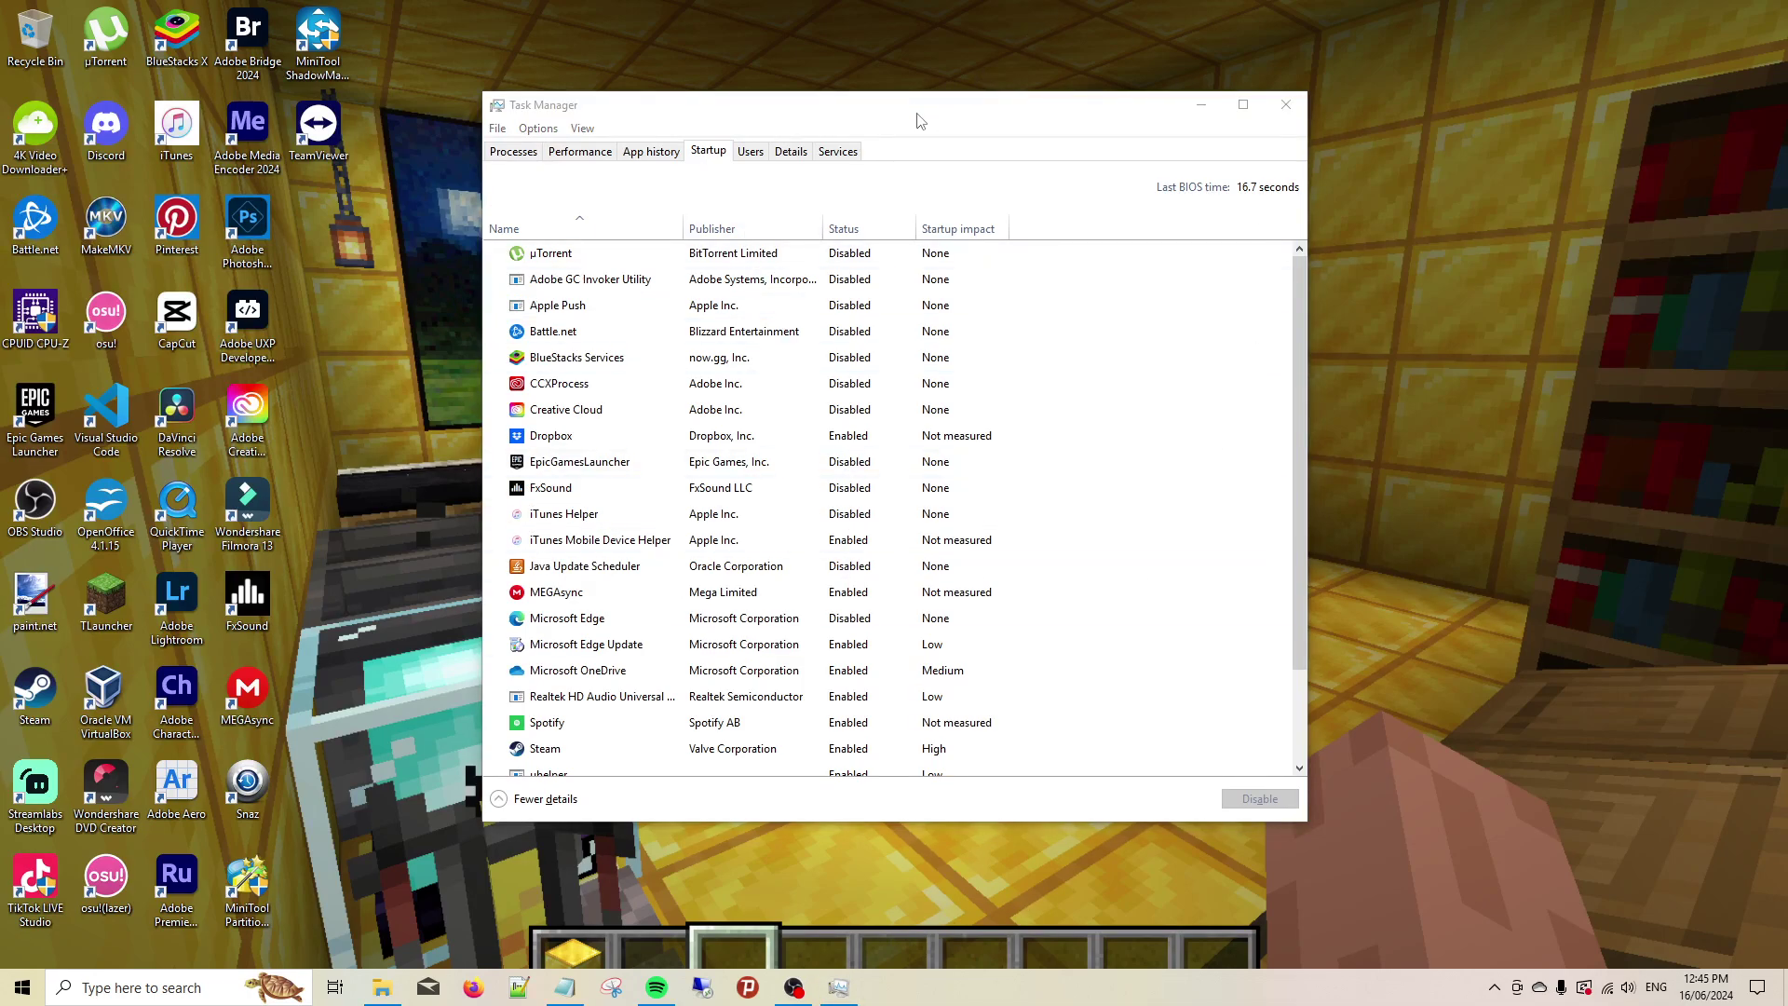
{"action": "scroll", "coordinate": [717, 522], "scroll_direction": "down", "scroll_amount": 2}
{"action": "scroll", "coordinate": [730, 475], "scroll_direction": "up", "scroll_amount": 2}
{"action": "scroll", "coordinate": [755, 420], "scroll_direction": "down", "scroll_amount": 2}
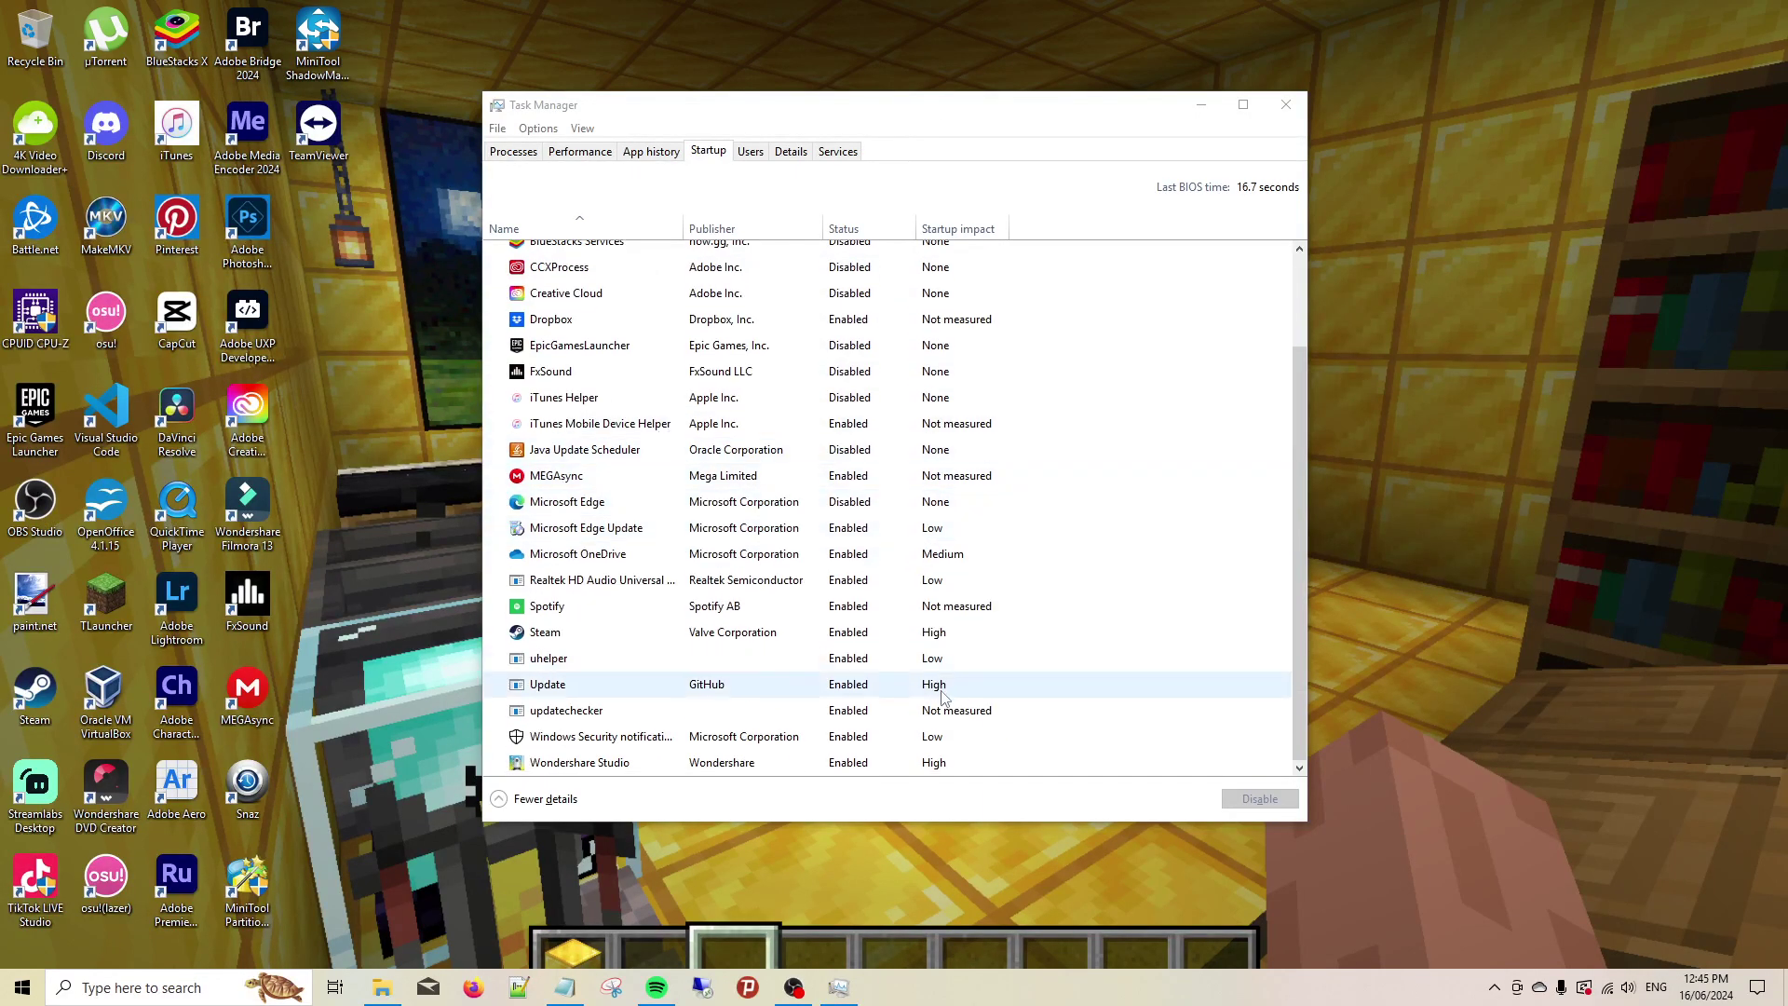
{"action": "scroll", "coordinate": [745, 522], "scroll_direction": "up", "scroll_amount": 2}
{"action": "left_click", "coordinate": [1061, 117]}
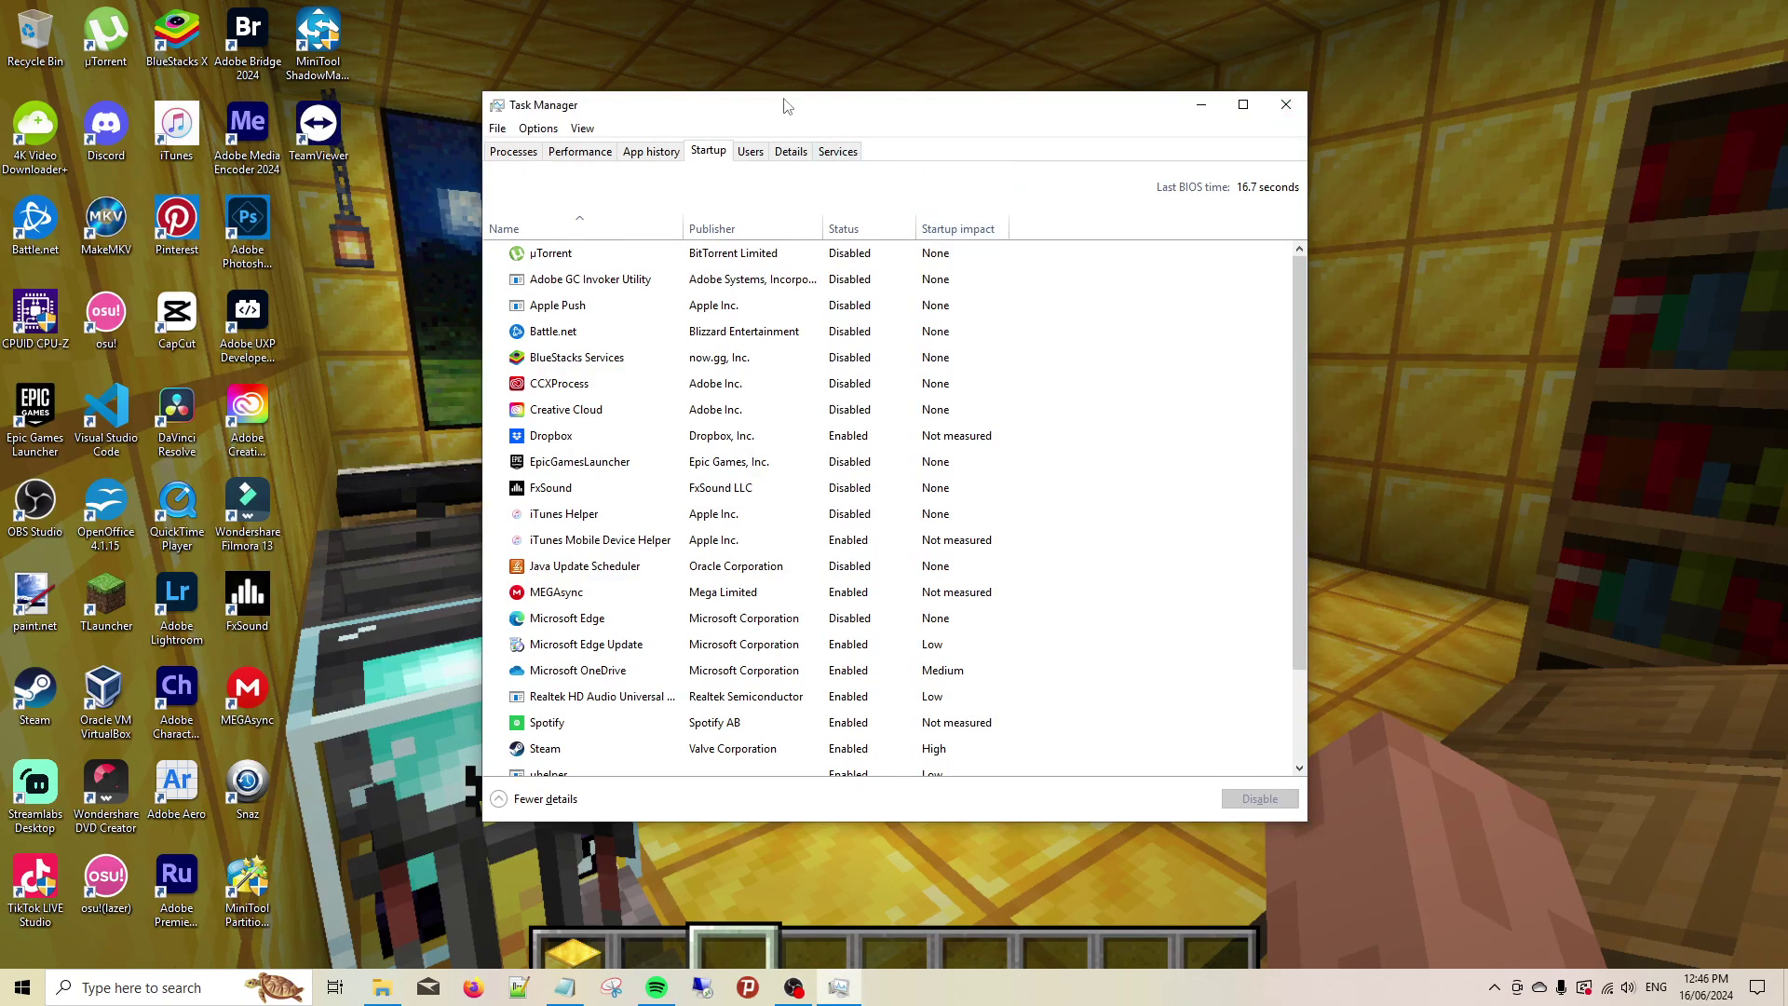
{"action": "left_click_drag", "start_coordinate": [785, 109], "coordinate": [780, 107]}
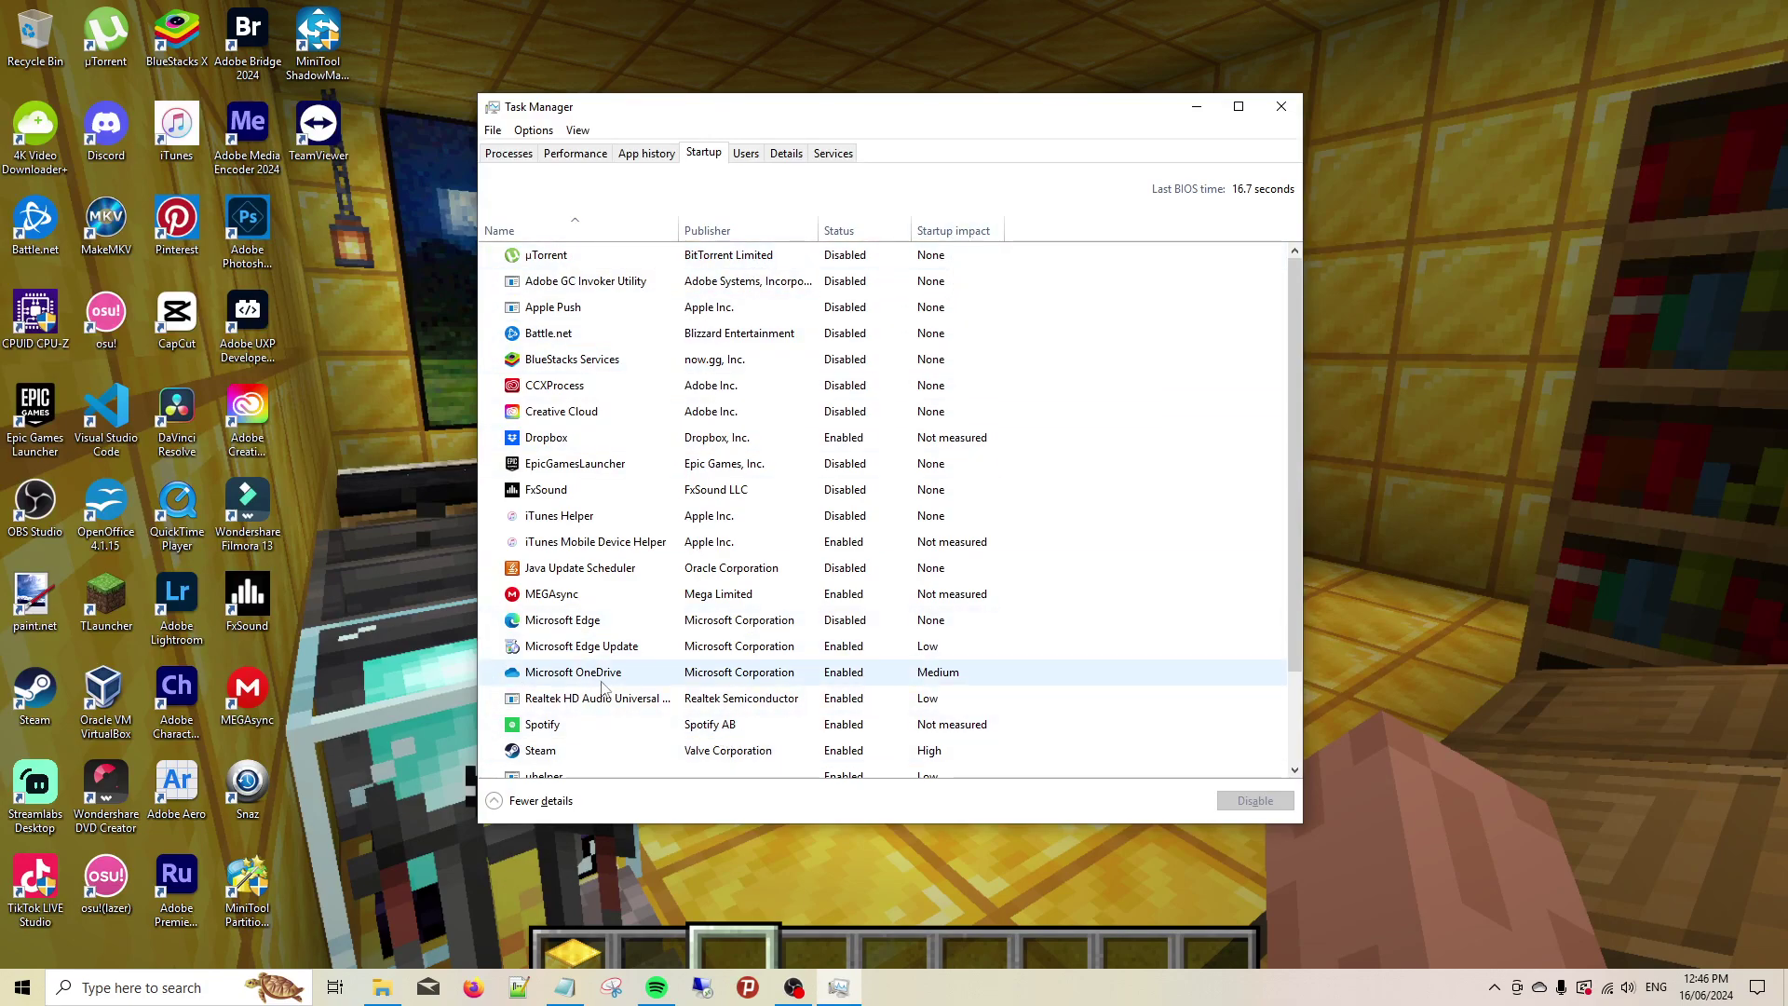
Step: Disable Steam from launching at startup and close Task Manager
{"action": "left_click", "coordinate": [633, 673]}
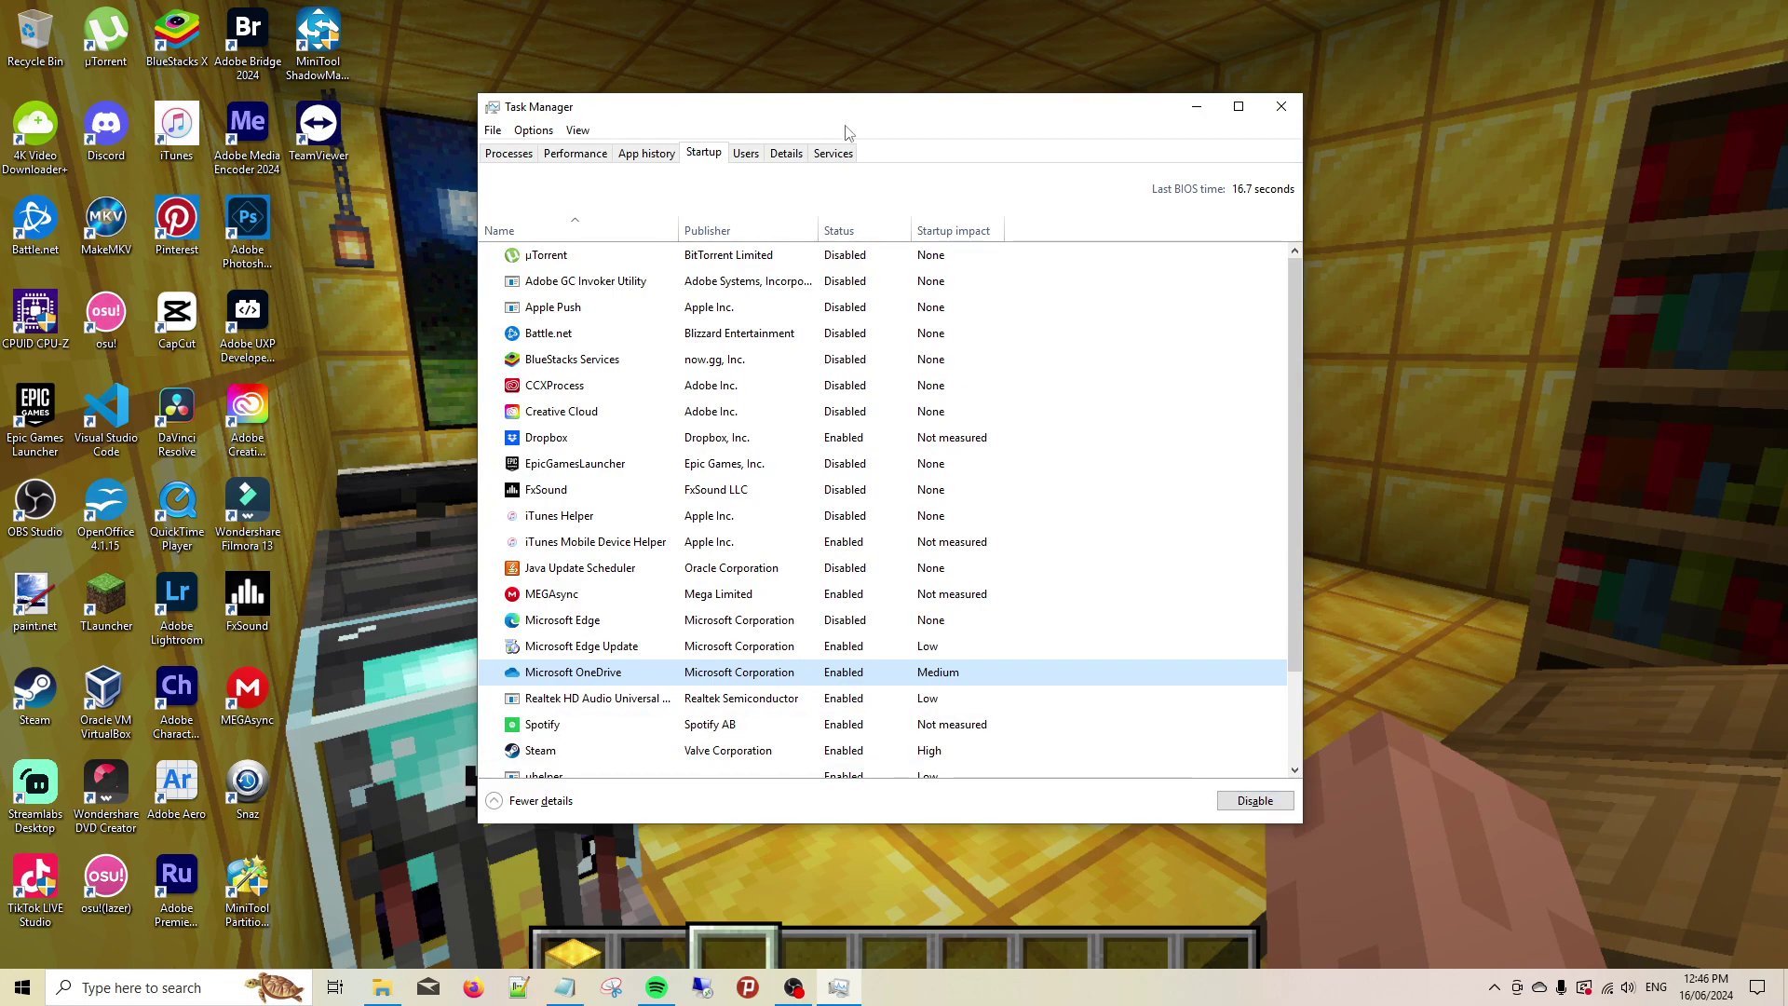
{"action": "left_click", "coordinate": [933, 646]}
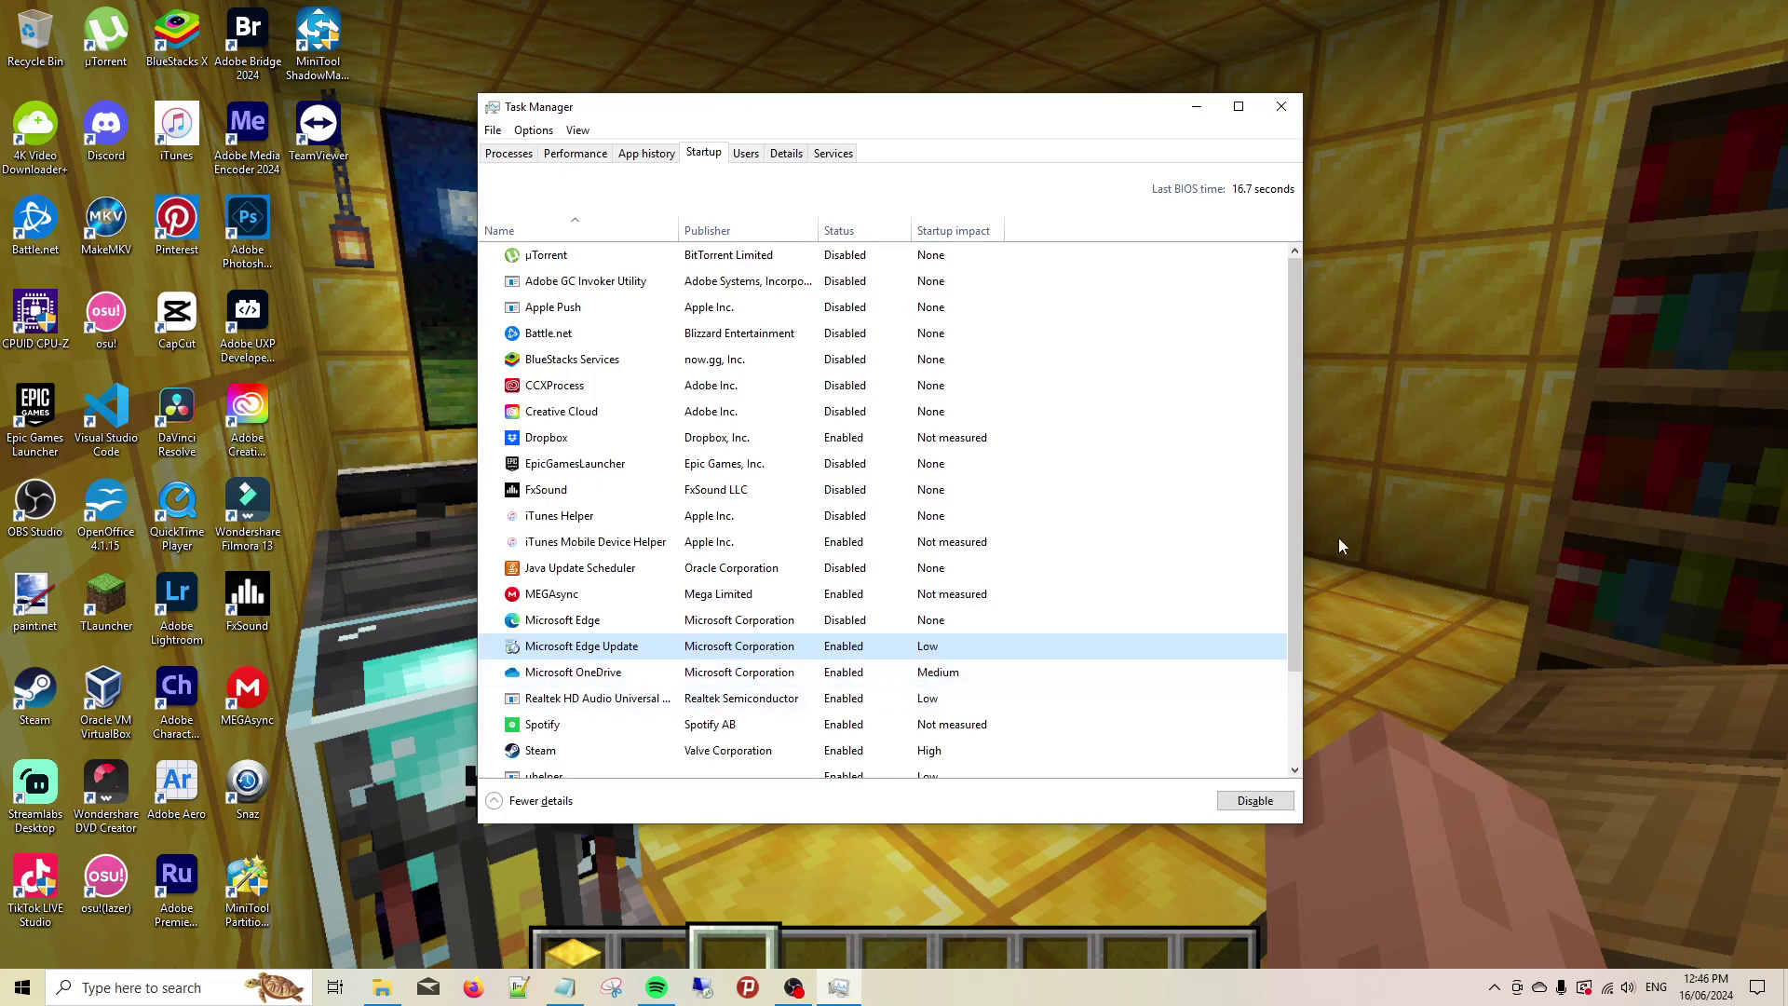
{"action": "left_click", "coordinate": [899, 725]}
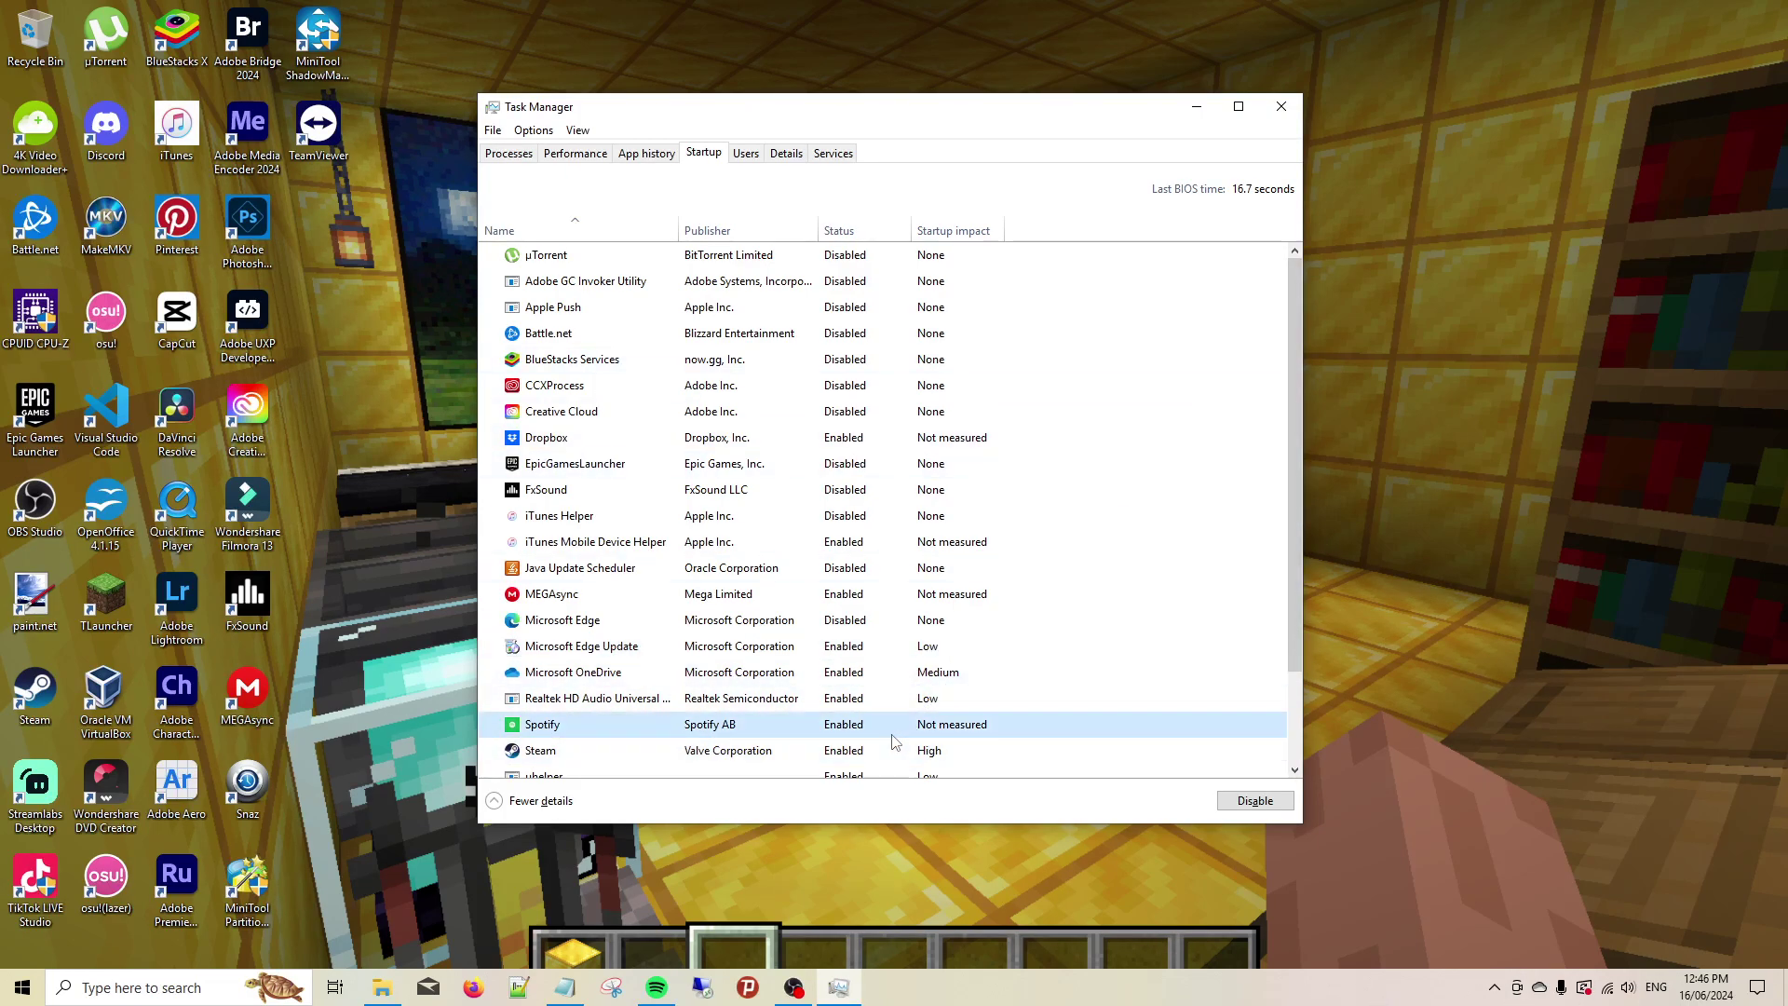
{"action": "scroll", "coordinate": [819, 745], "scroll_direction": "down", "scroll_amount": 2}
{"action": "left_click", "coordinate": [793, 635]}
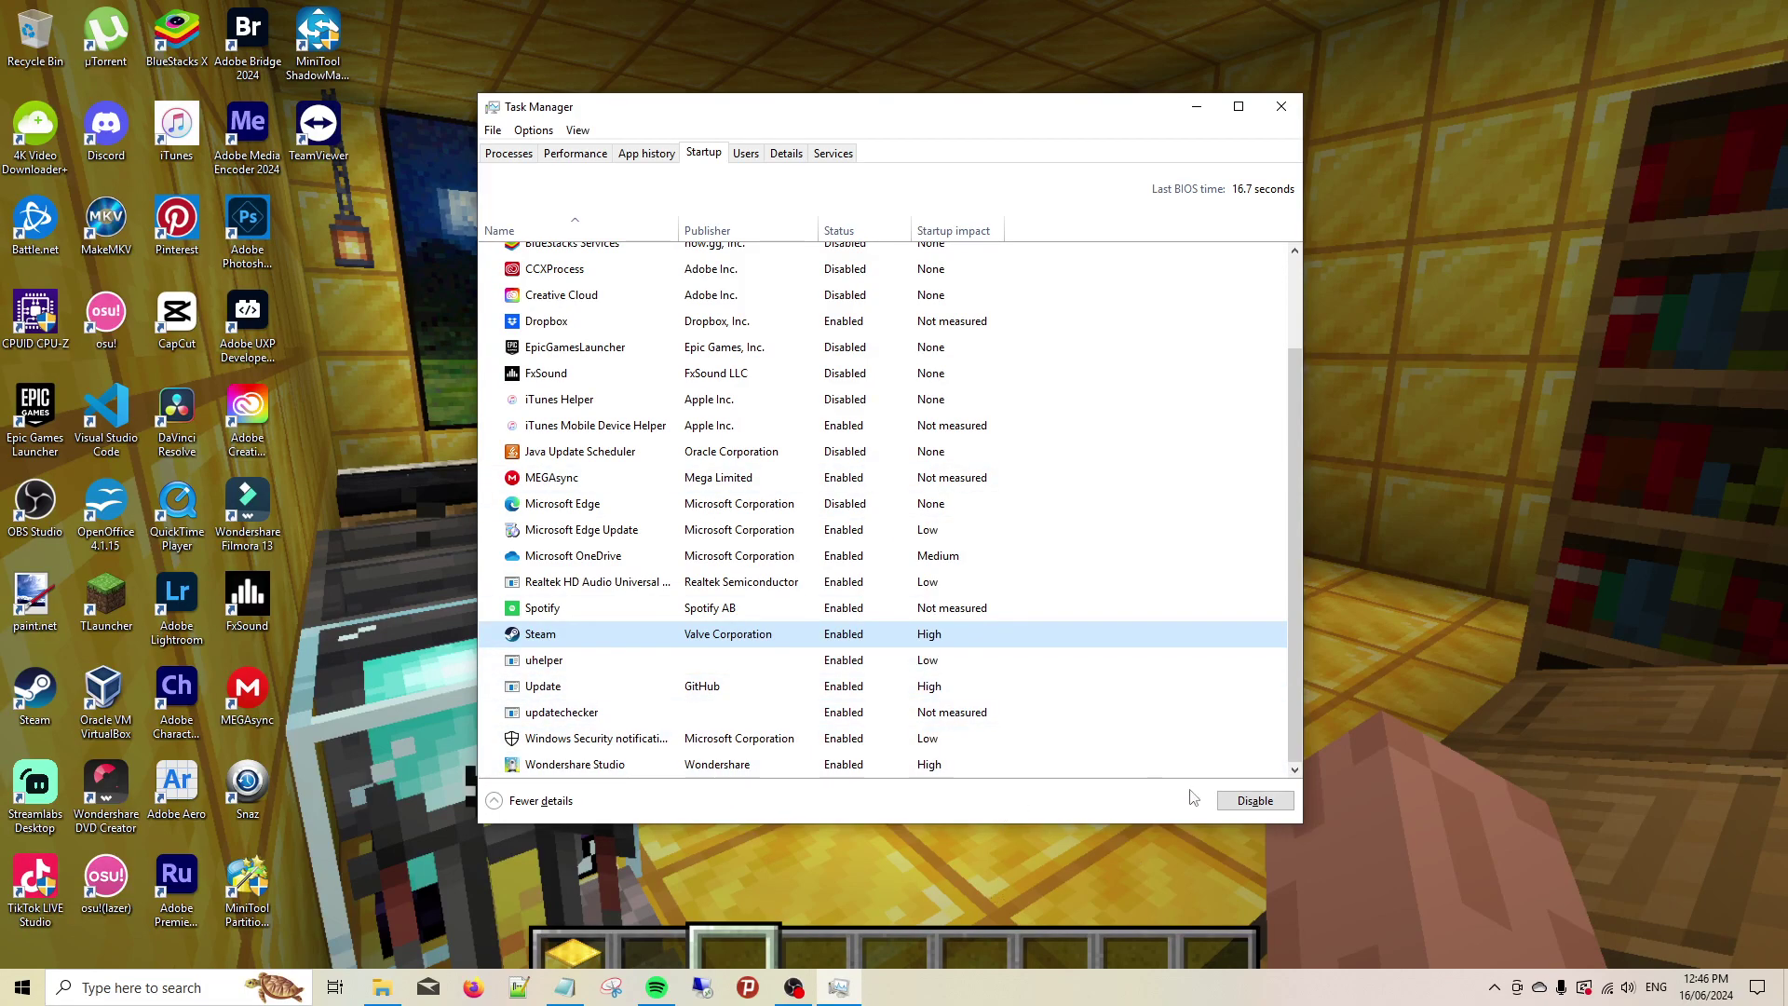
{"action": "left_click", "coordinate": [1254, 801]}
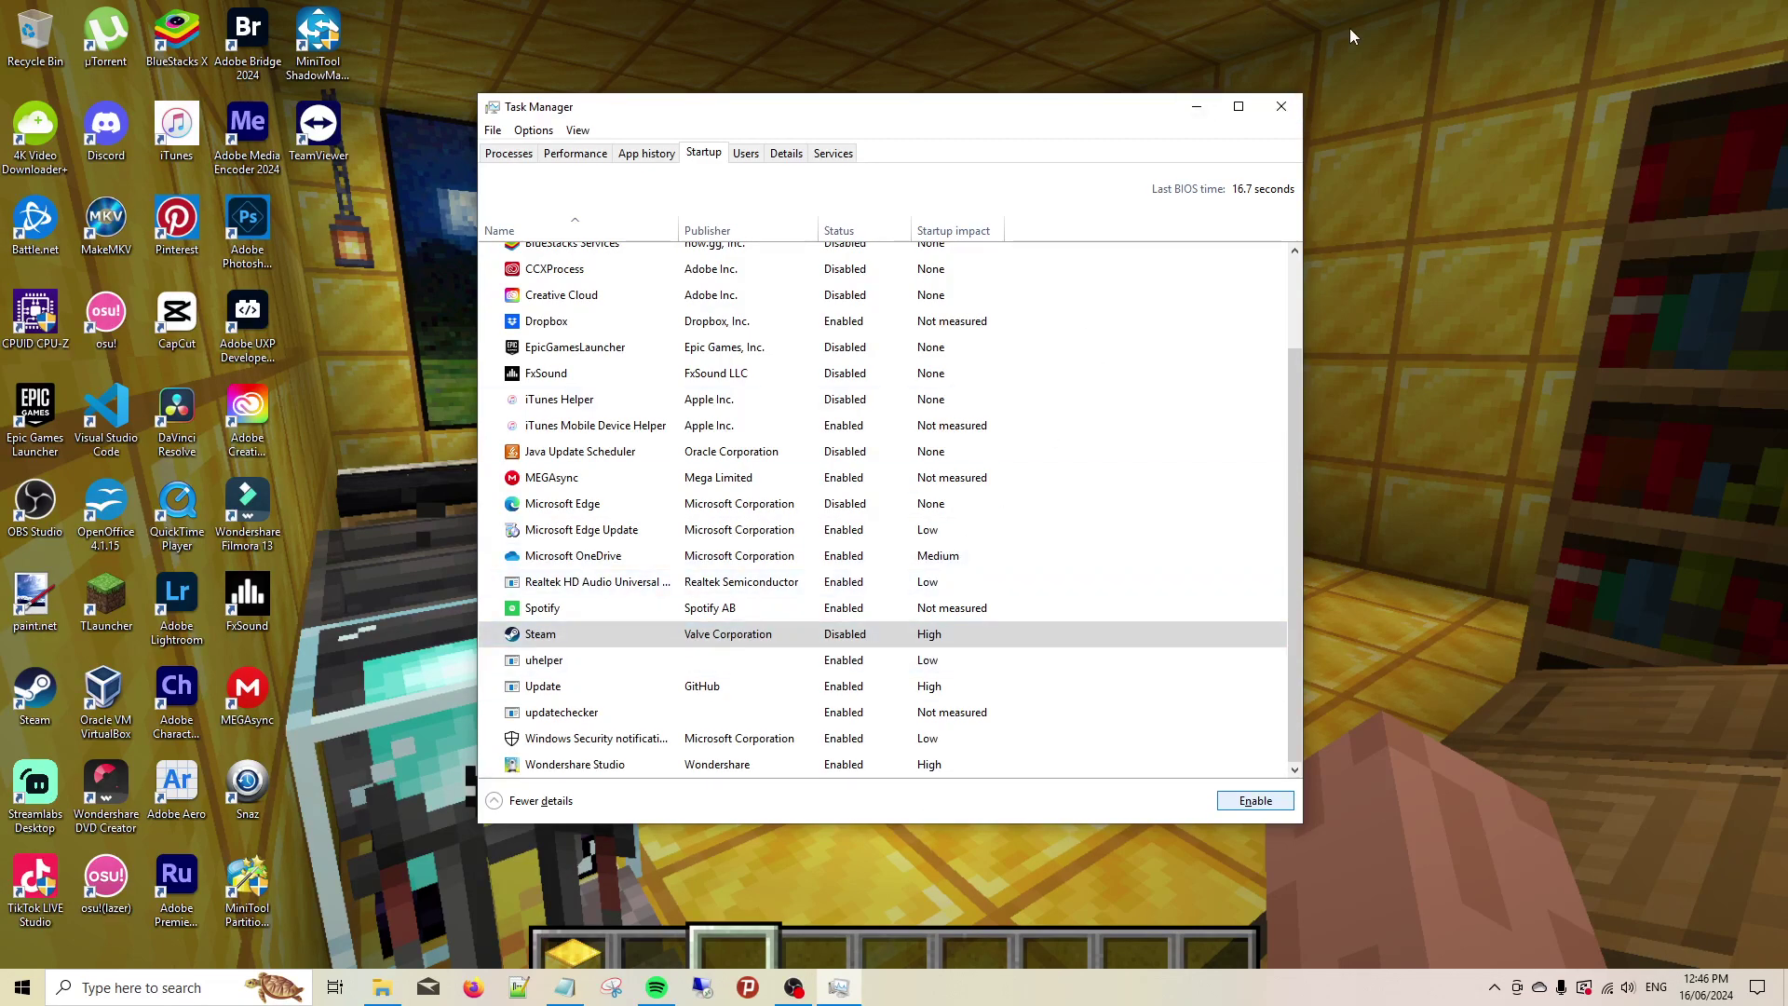
{"action": "left_click", "coordinate": [1281, 108]}
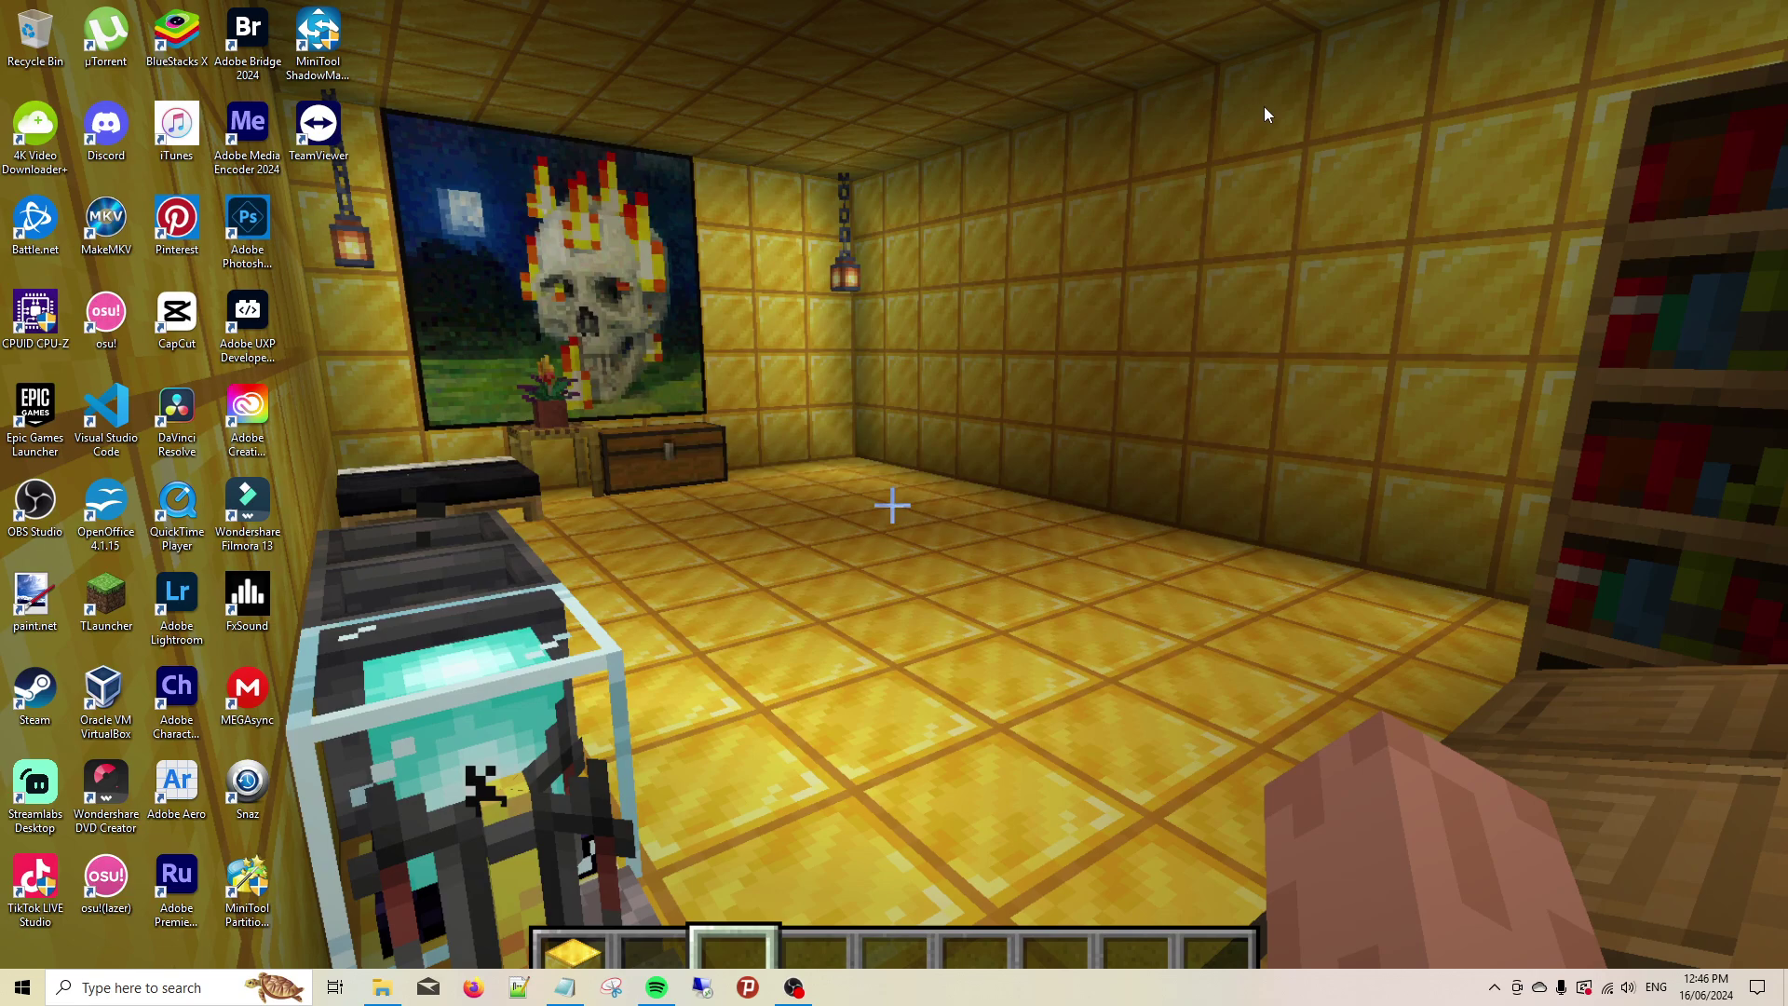
Step: Open the Windows temporary files folder with the Run command temp and move its window clear for viewing
{"action": "key", "text": "super+r"}
{"action": "key", "text": "BackSpace"}
{"action": "type", "text": "temp"}
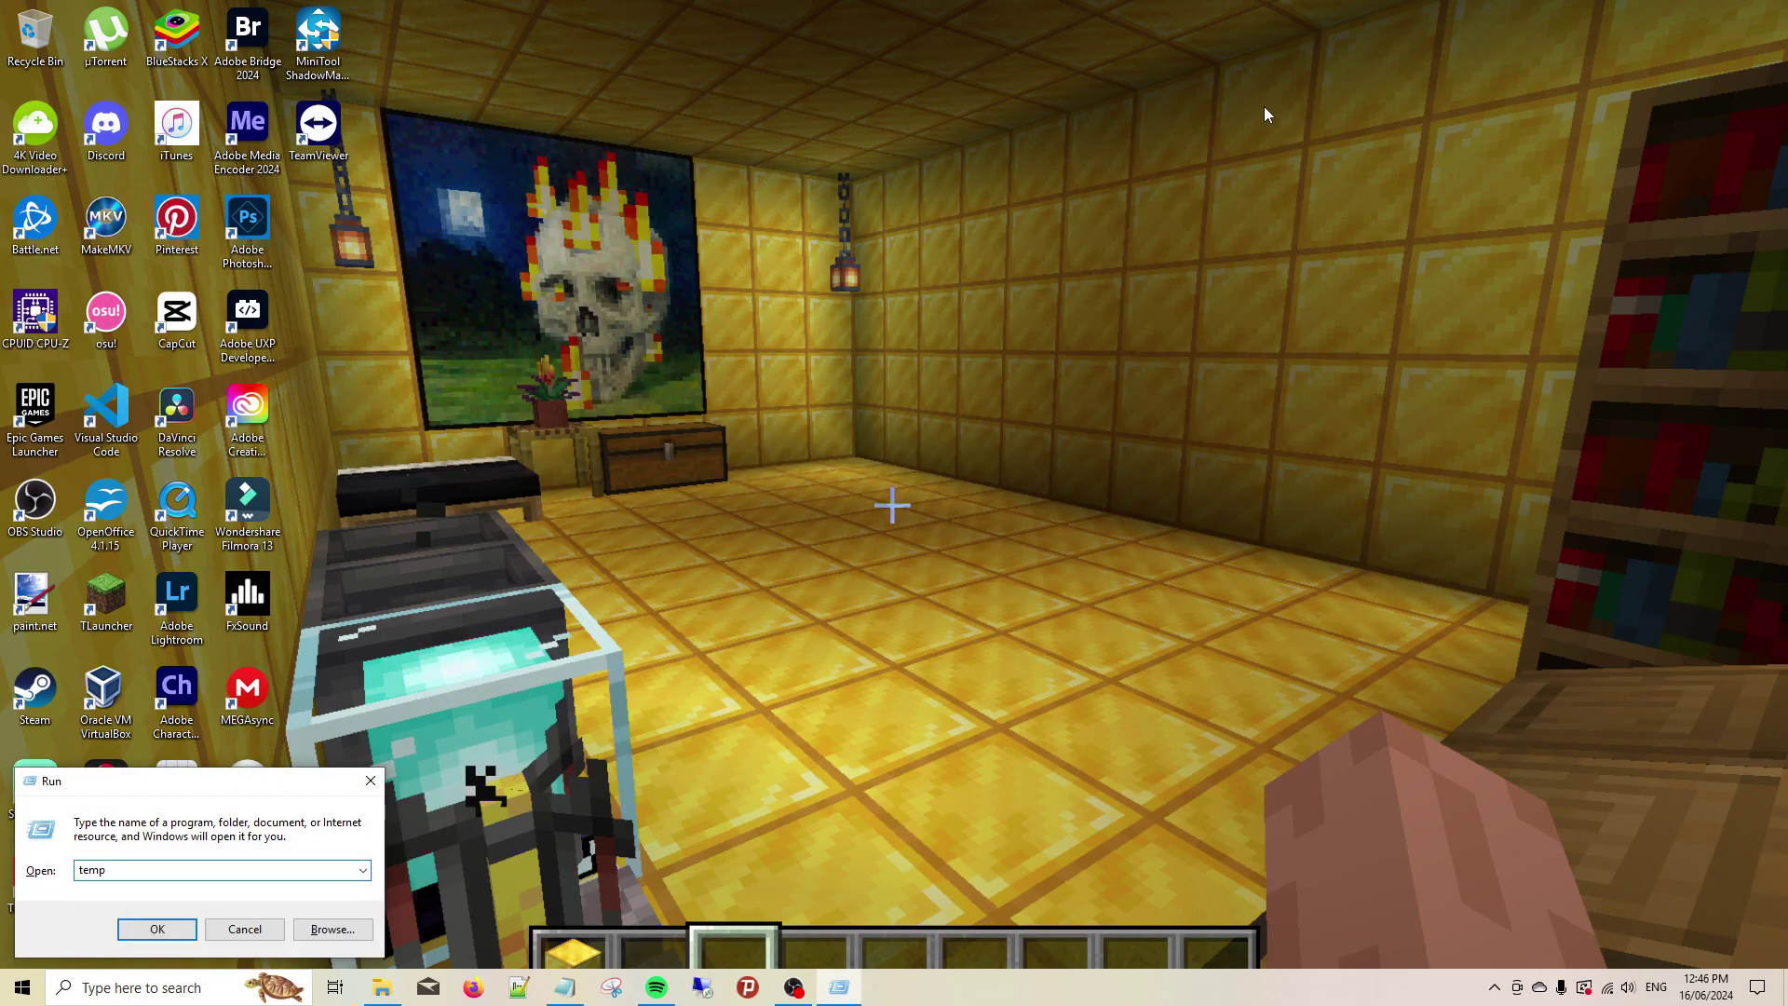
{"action": "key", "text": "Return"}
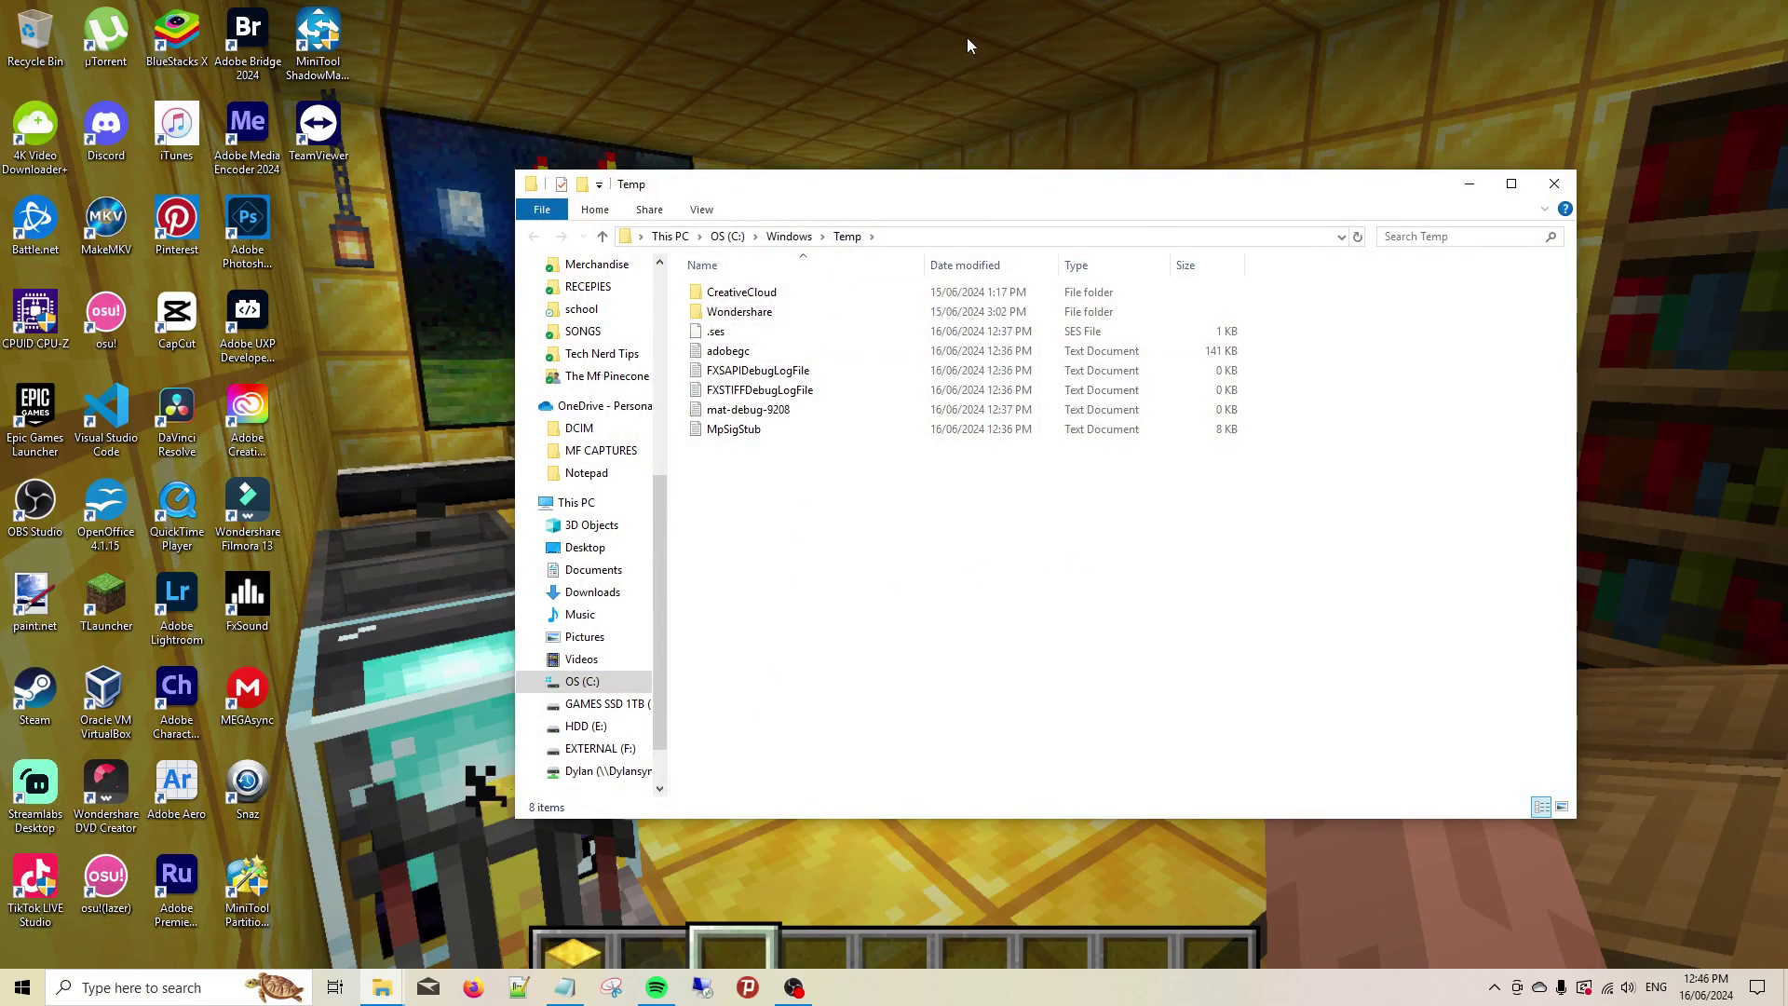
{"action": "left_click_drag", "start_coordinate": [922, 186], "coordinate": [643, 148]}
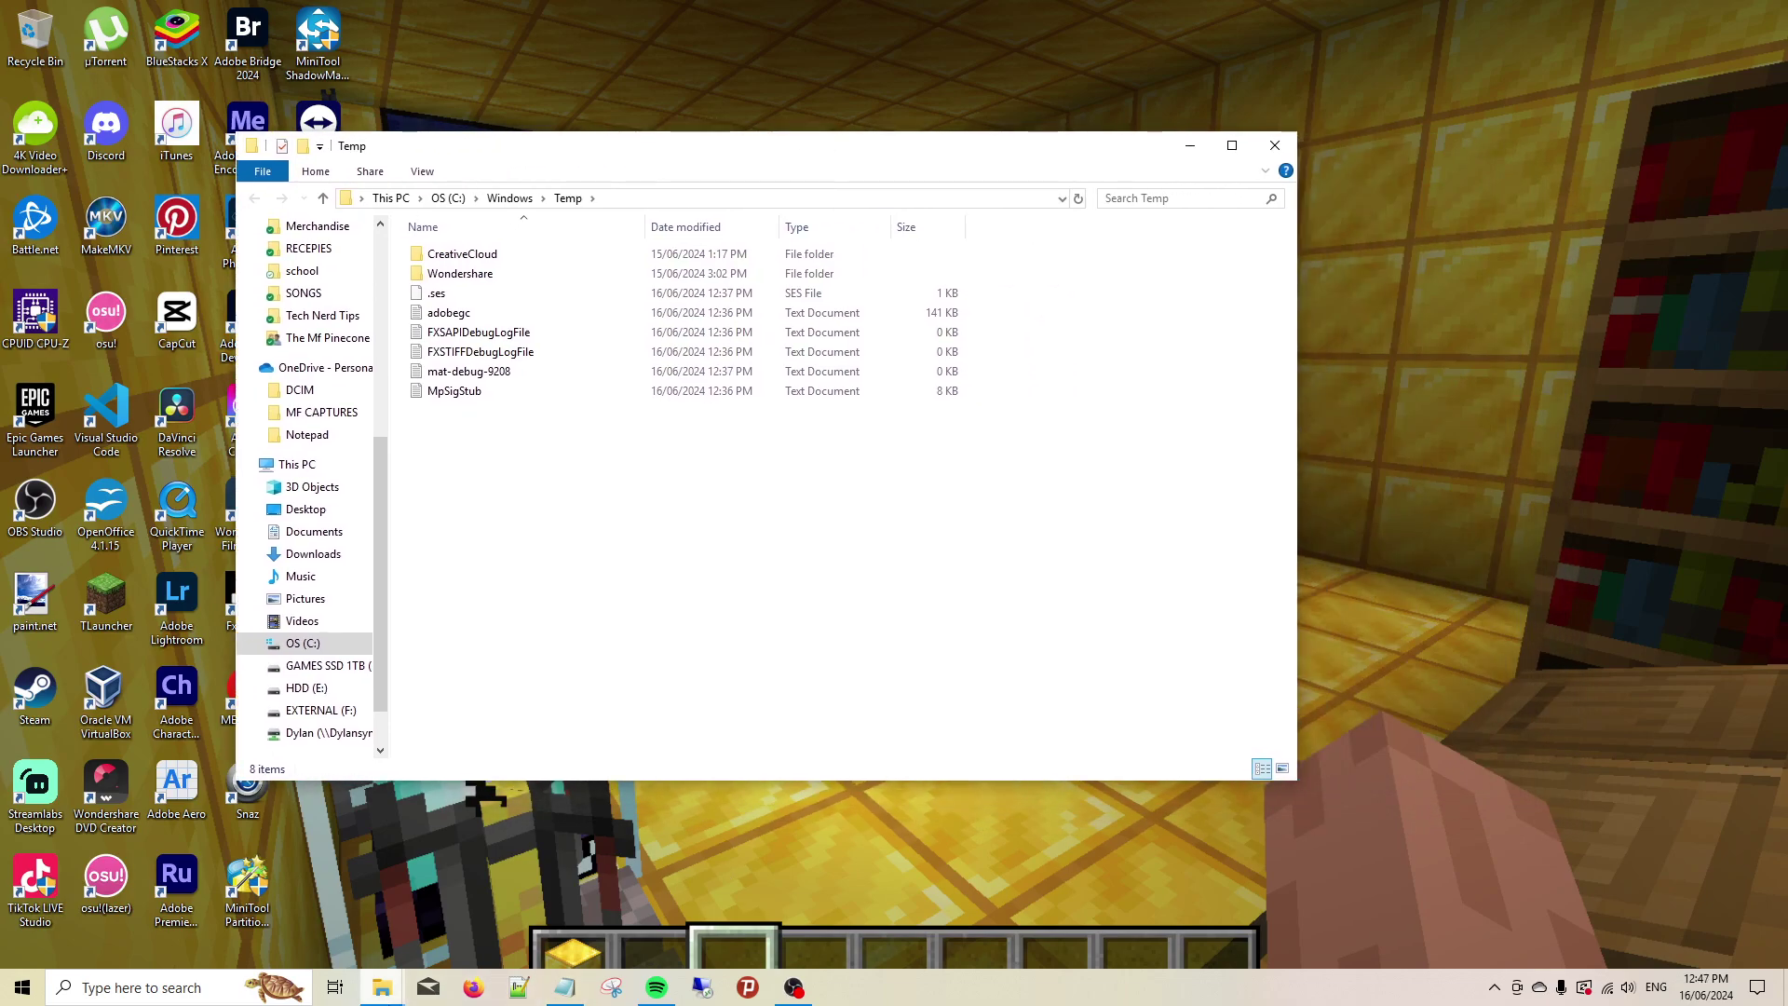
Step: Check the free space of the OS (C:) drive under This PC in a second File Explorer window and close that window
{"action": "right_click", "coordinate": [382, 987]}
{"action": "left_click", "coordinate": [388, 901]}
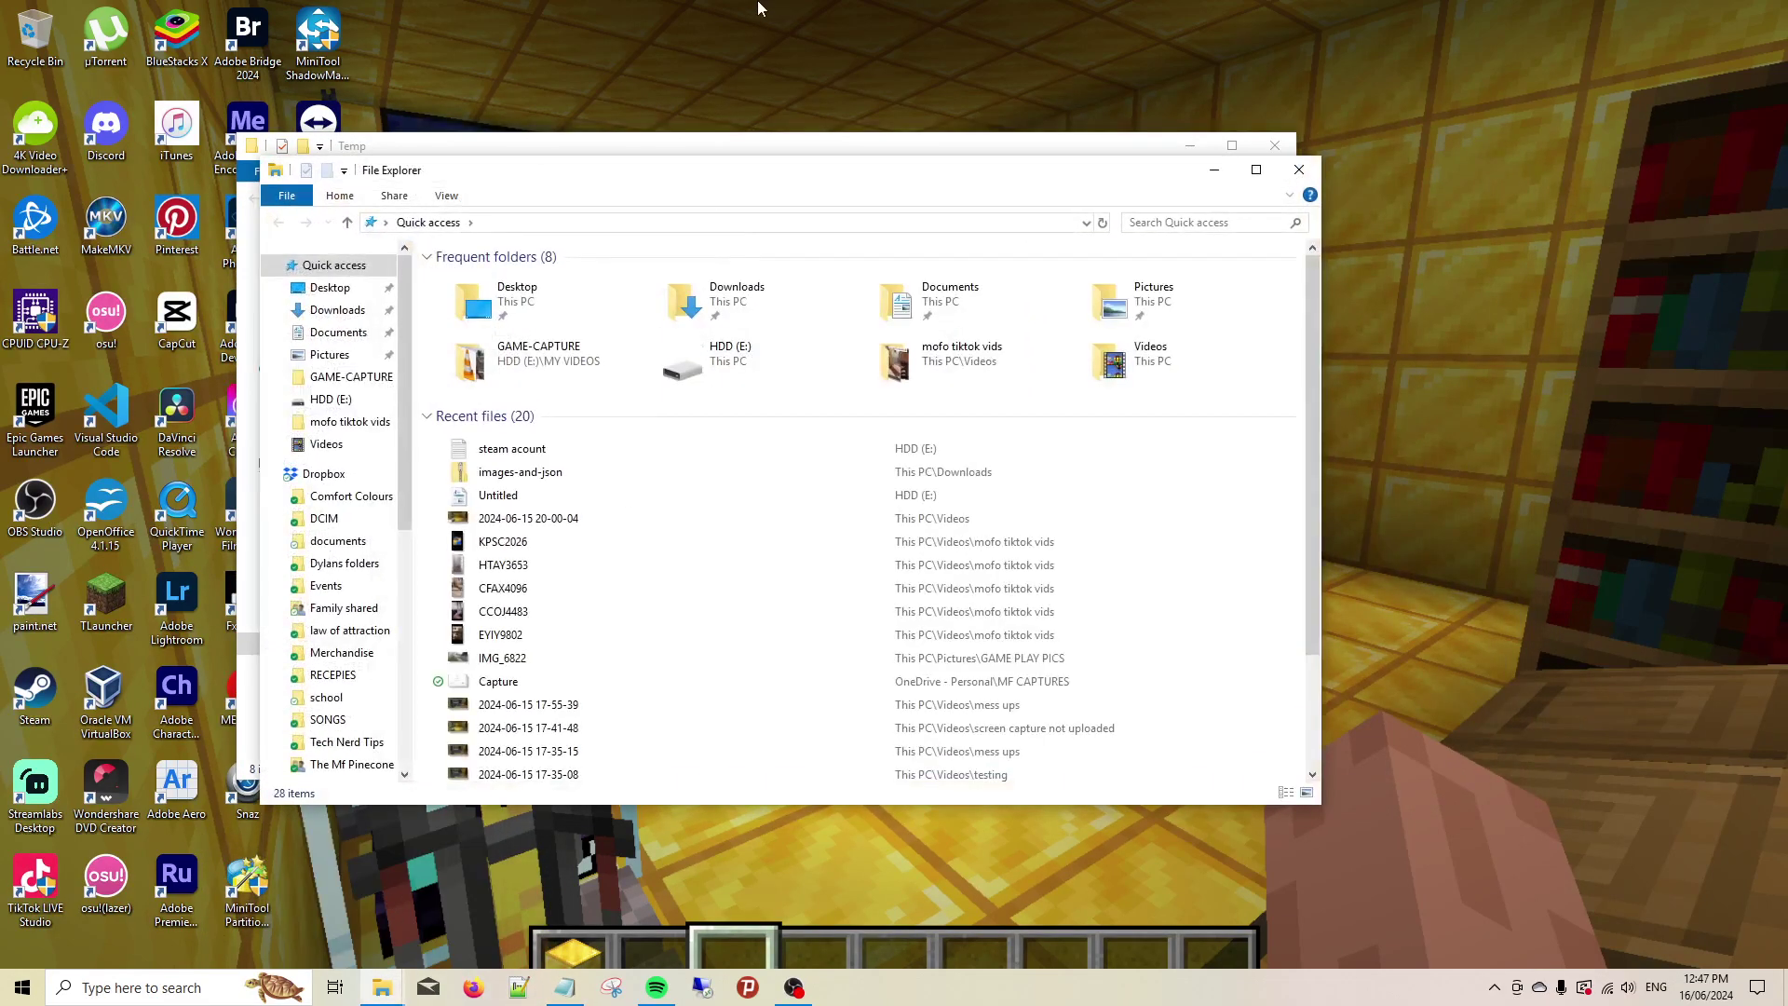
{"action": "left_click_drag", "start_coordinate": [605, 201], "coordinate": [890, 145]}
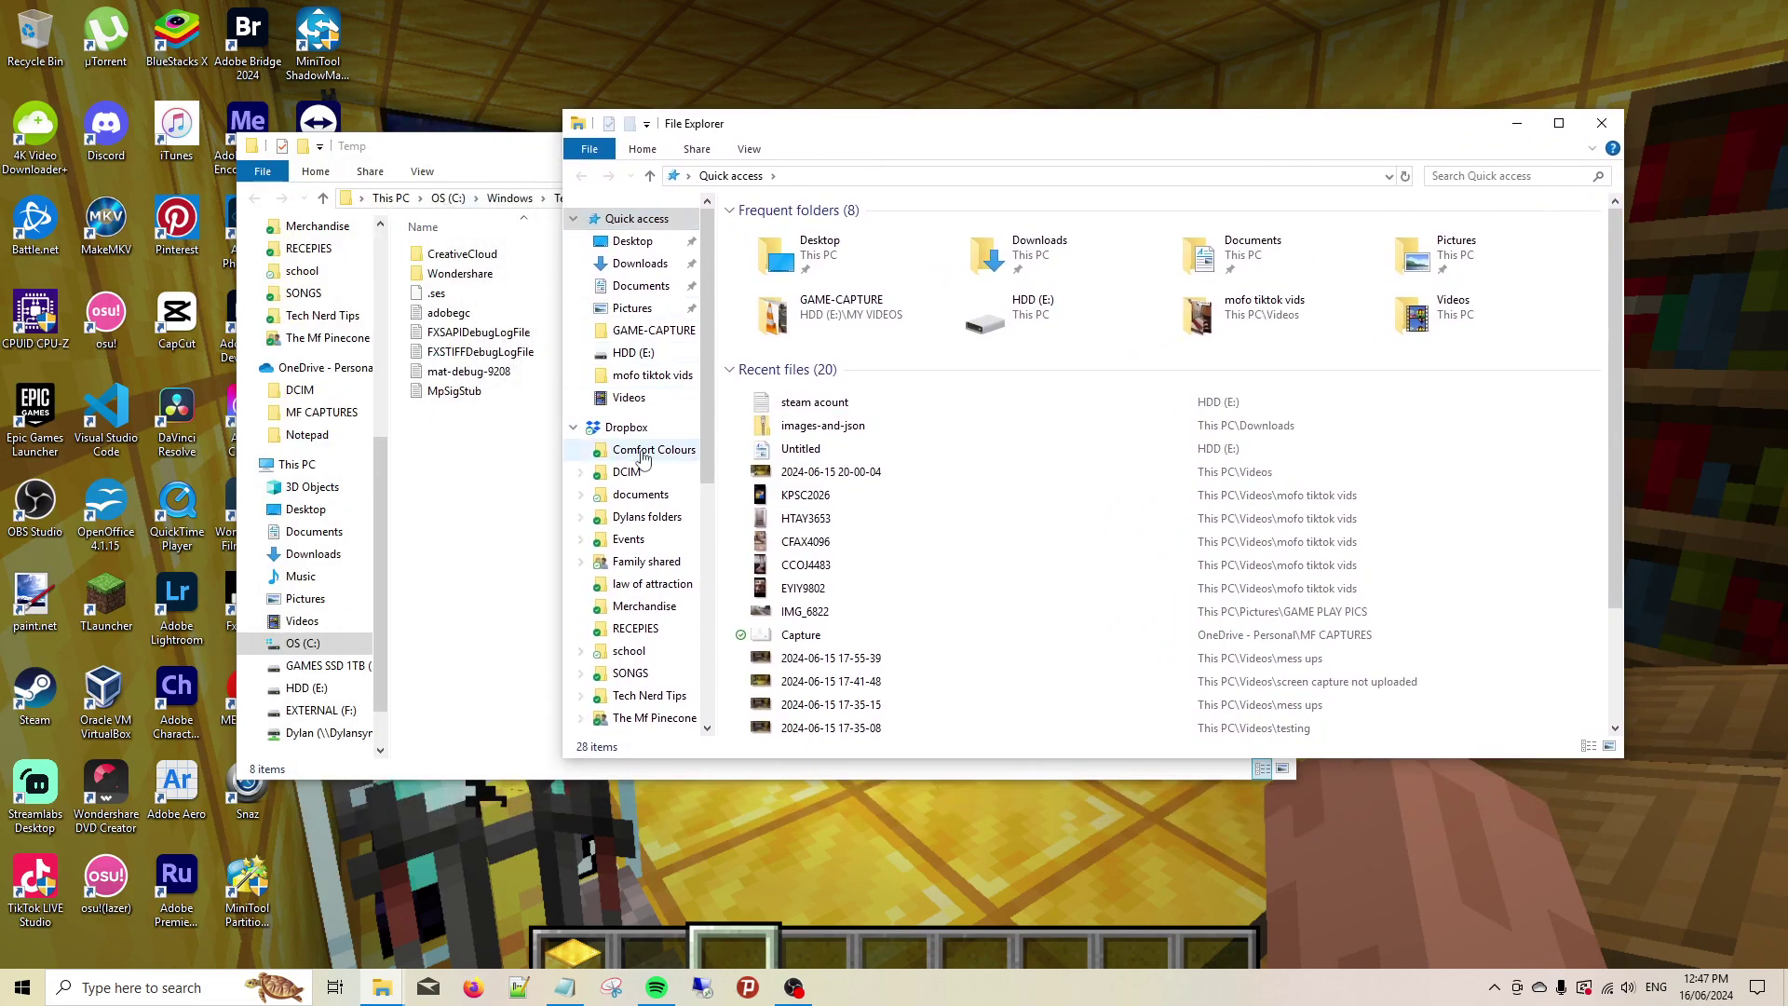
{"action": "scroll", "coordinate": [607, 566], "scroll_direction": "down", "scroll_amount": 3}
{"action": "left_click", "coordinate": [626, 654]}
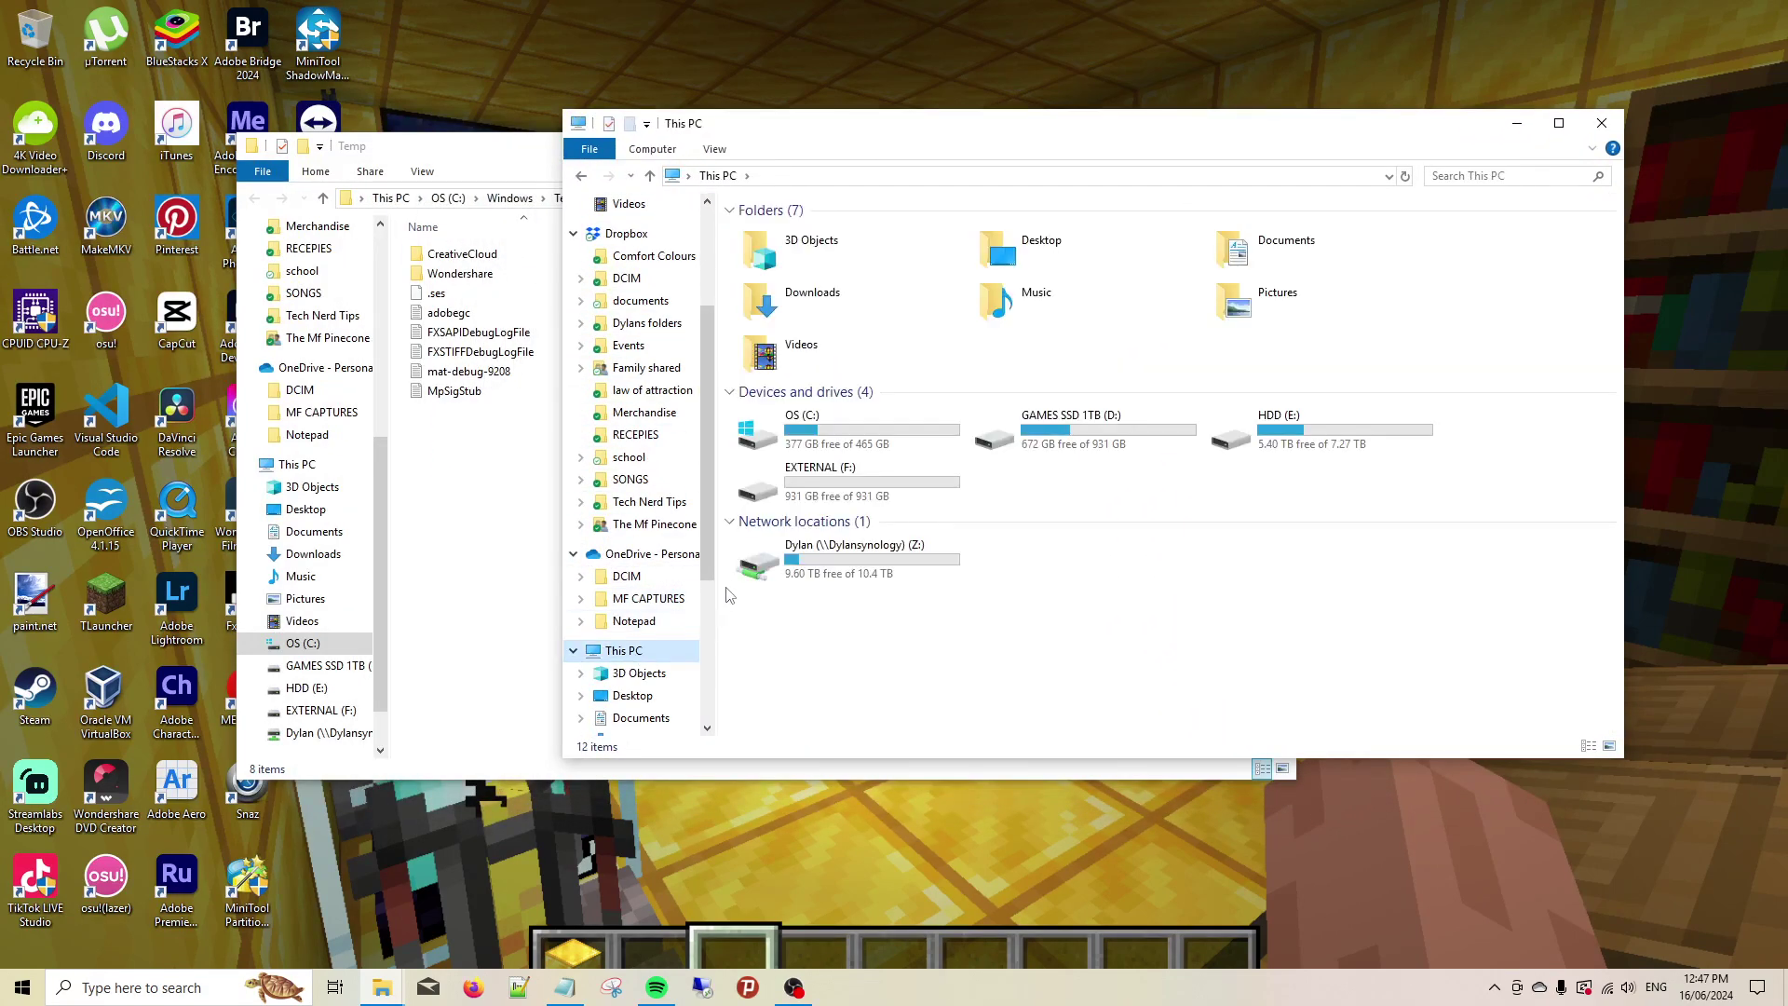
{"action": "left_click", "coordinate": [820, 438]}
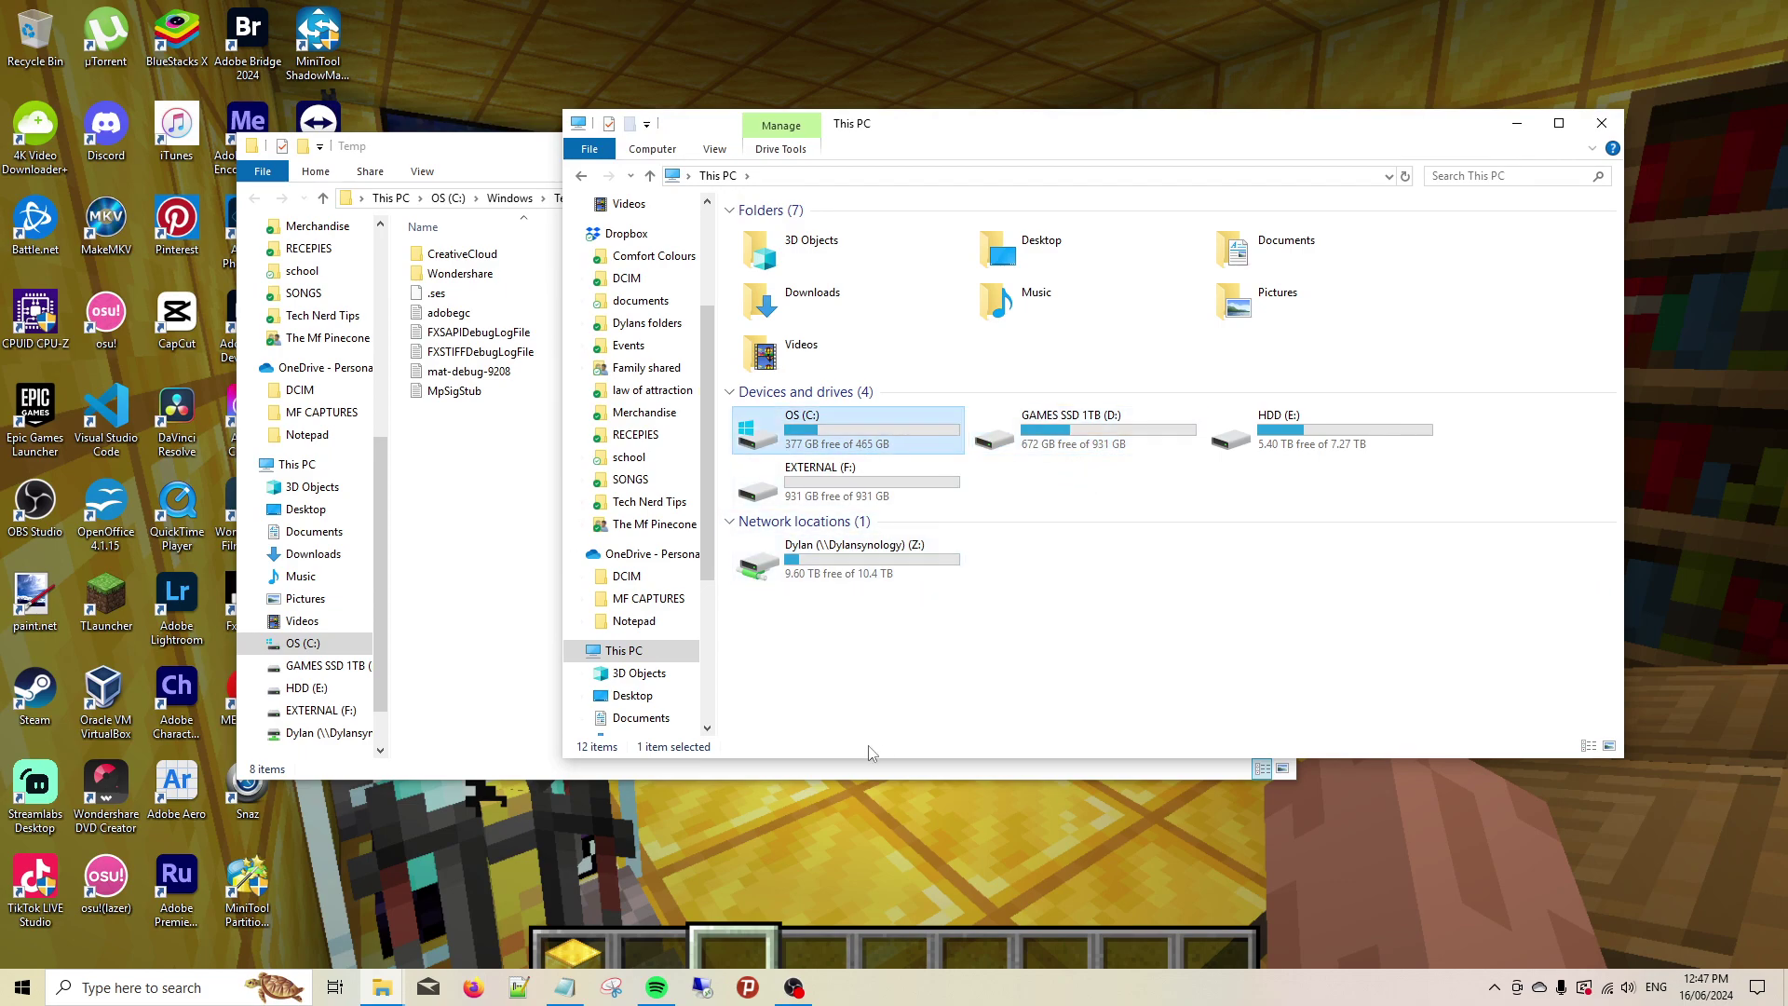
{"action": "left_click_drag", "start_coordinate": [1005, 133], "coordinate": [1023, 188]}
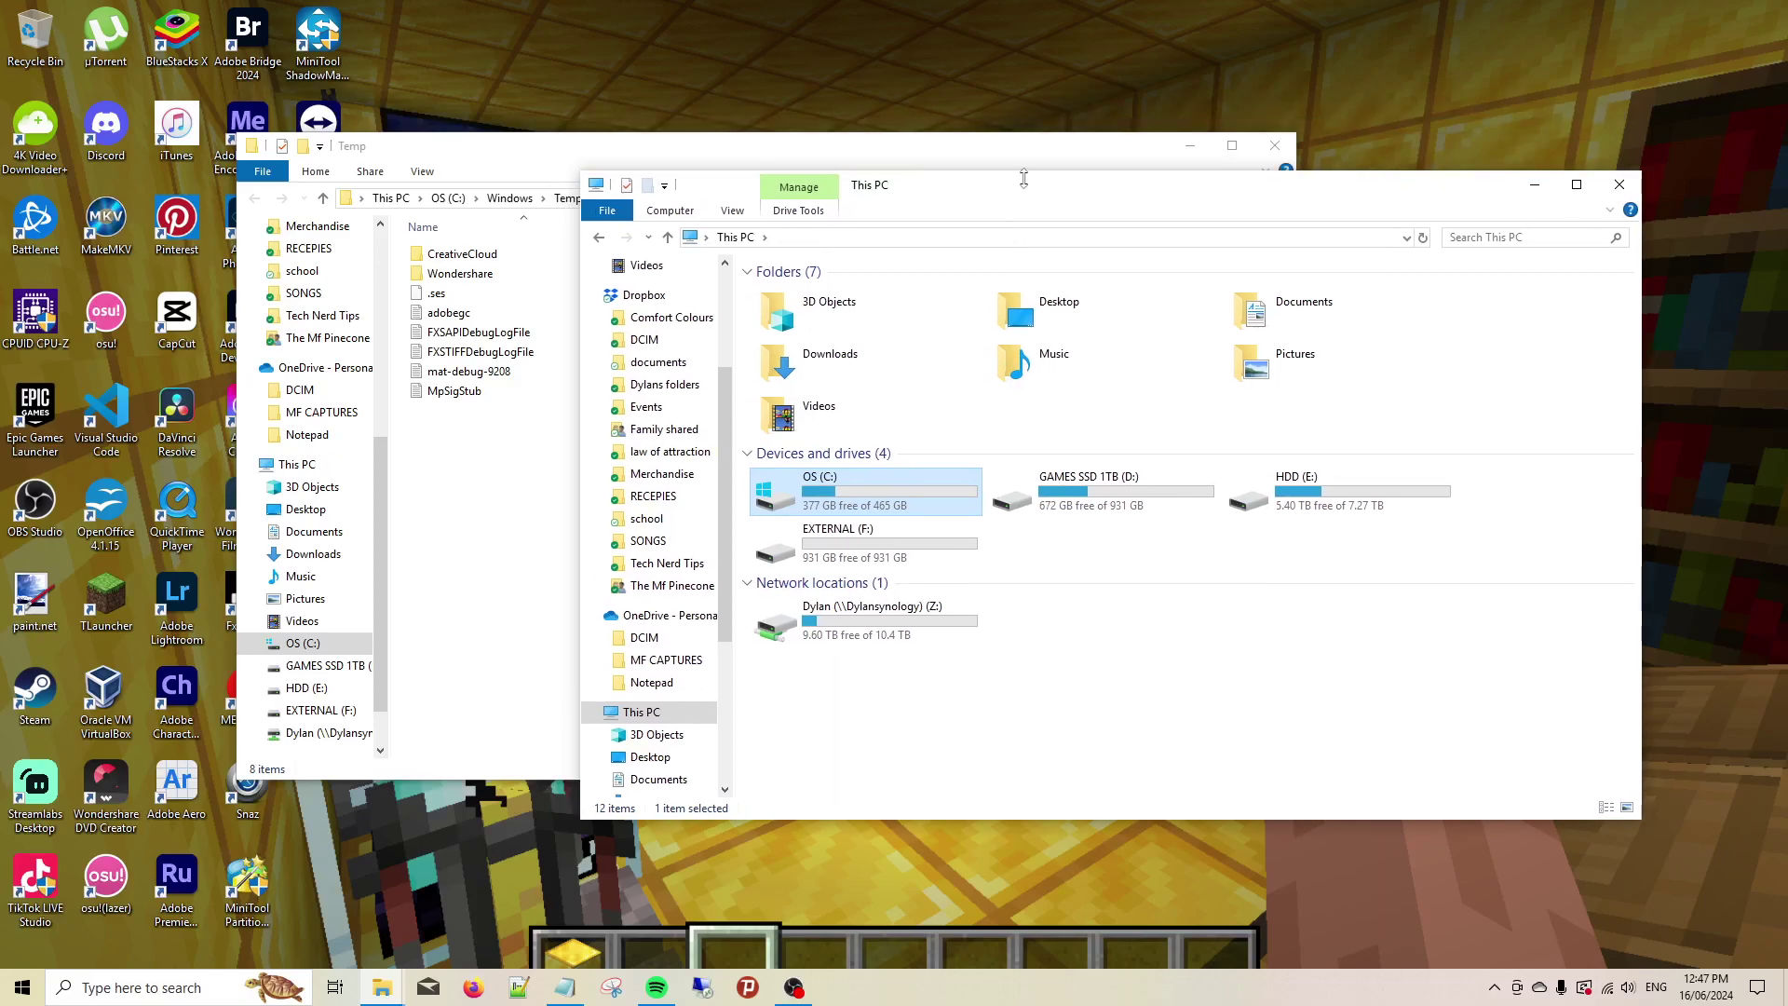
{"action": "left_click", "coordinate": [1620, 185]}
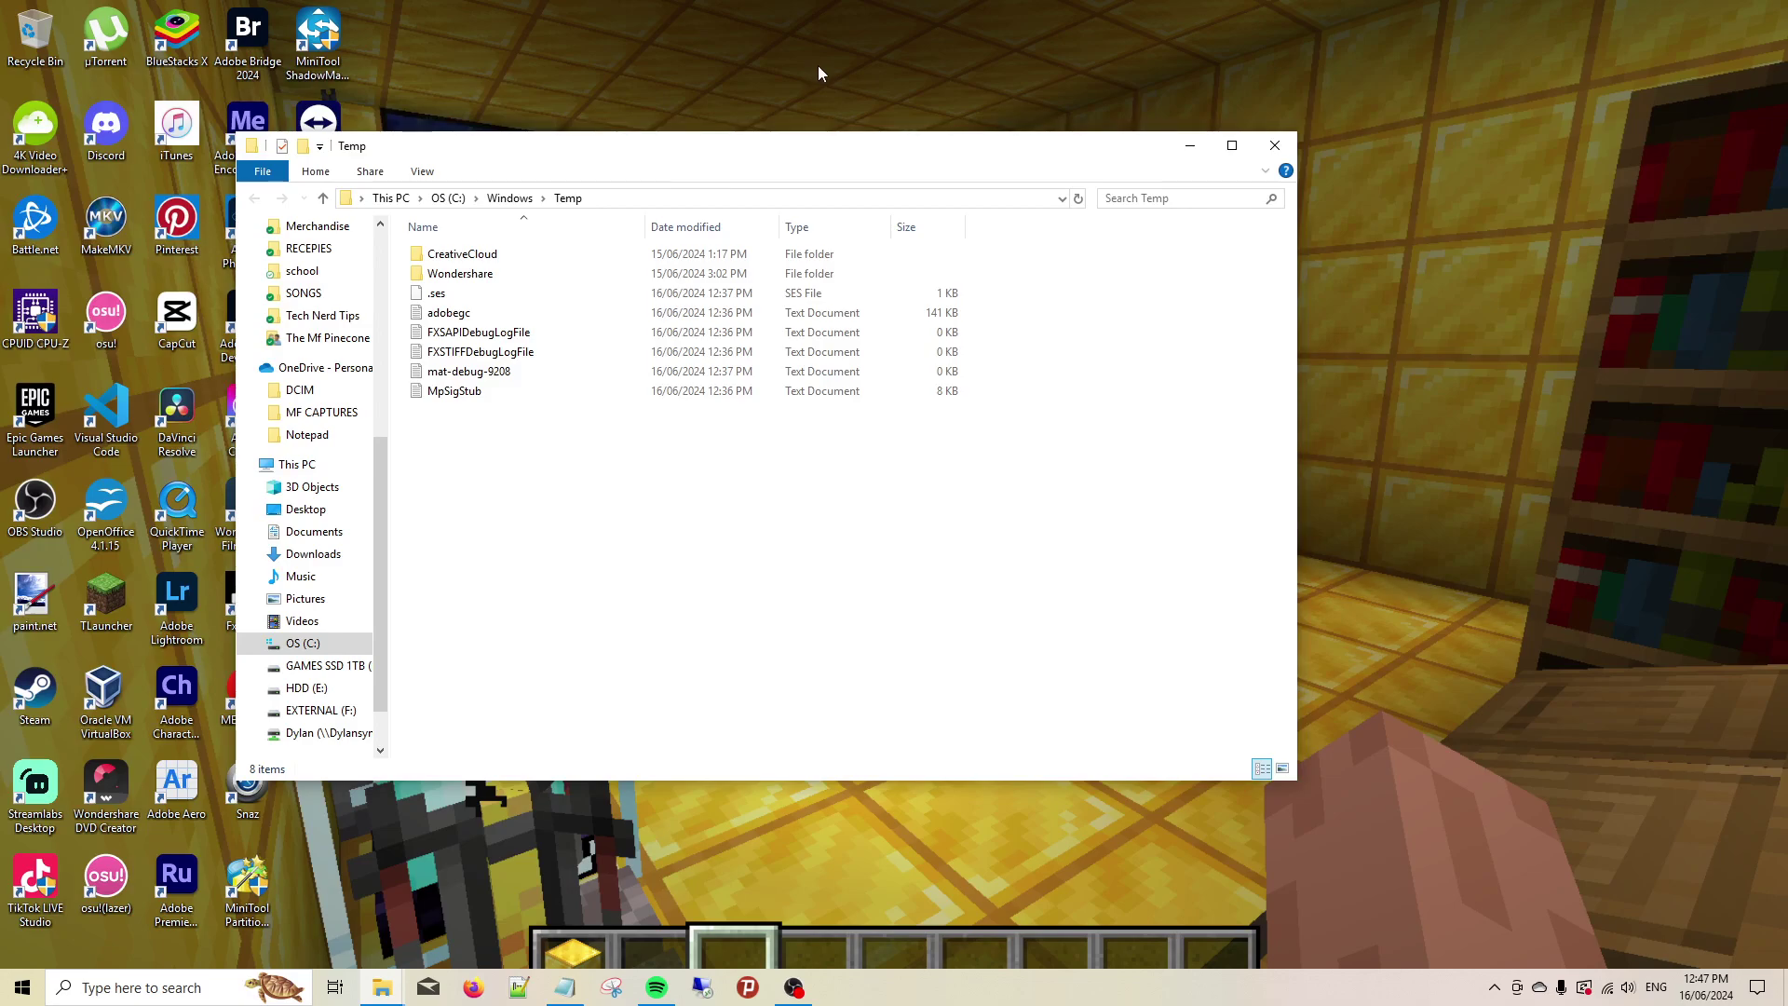
Step: Delete everything in the Windows Temp folder, skipping items in use, and close the folder
{"action": "key", "text": "ctrl+a"}
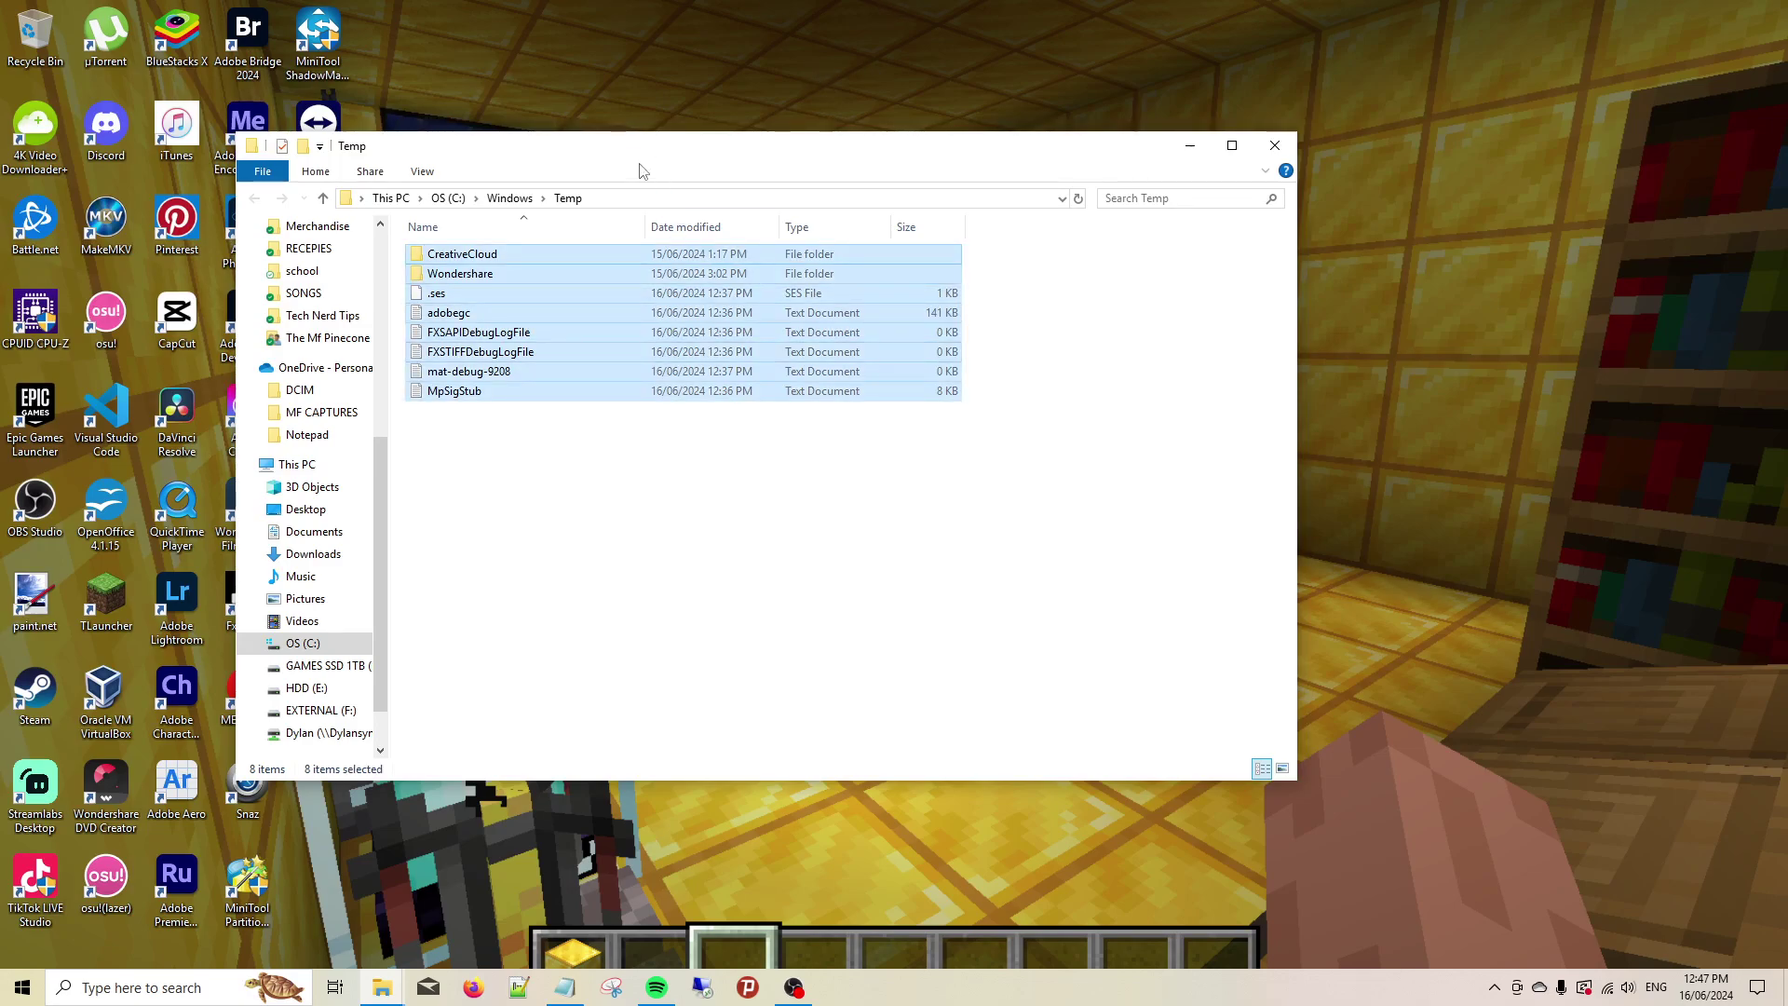
{"action": "right_click", "coordinate": [623, 248]}
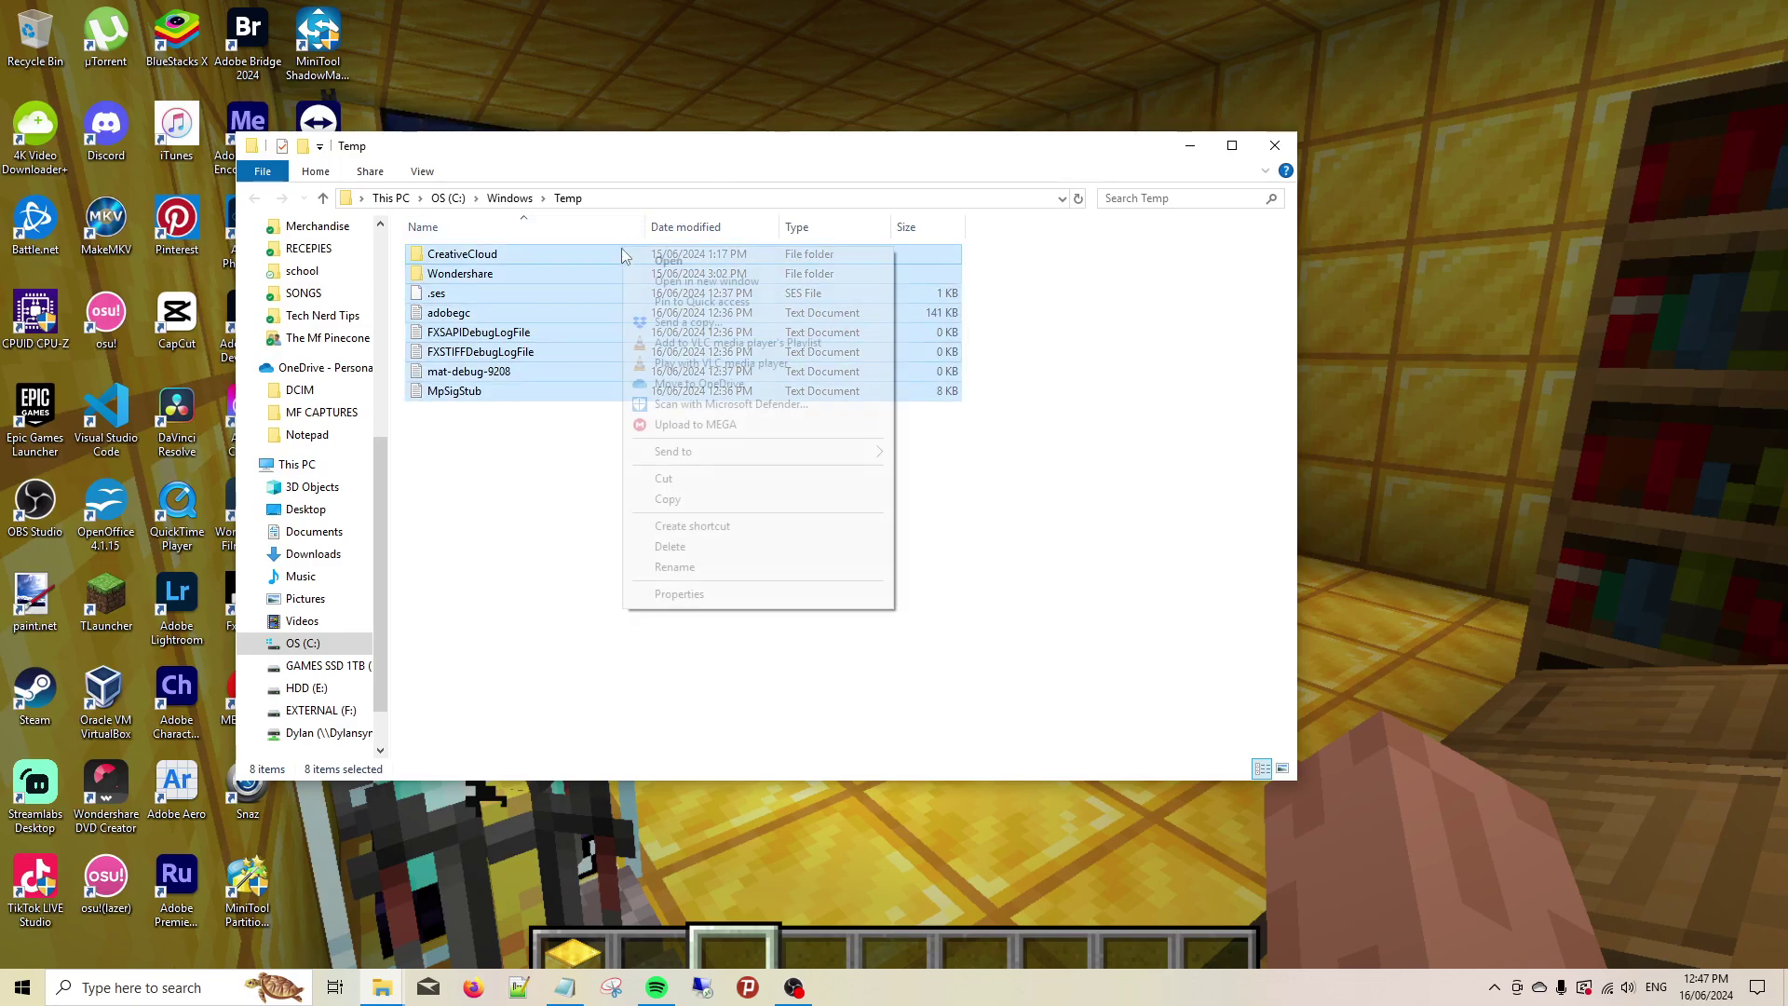
{"action": "left_click", "coordinate": [715, 556]}
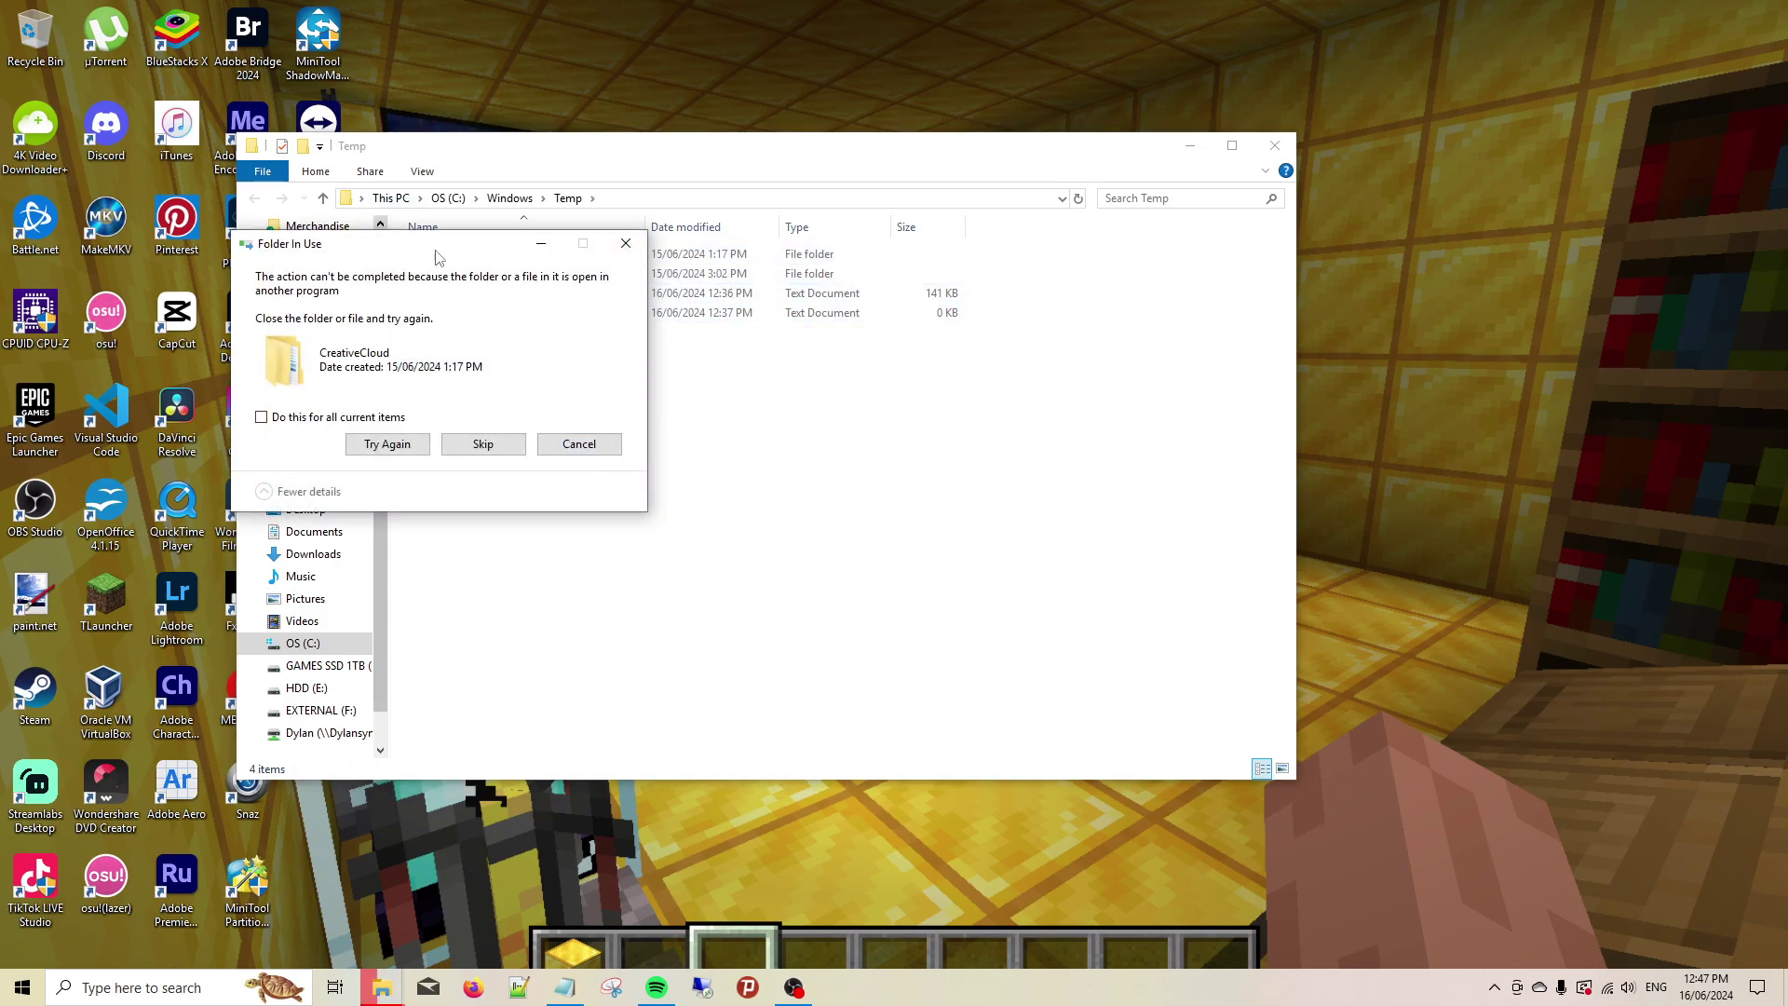
{"action": "left_click_drag", "start_coordinate": [438, 244], "coordinate": [873, 340]}
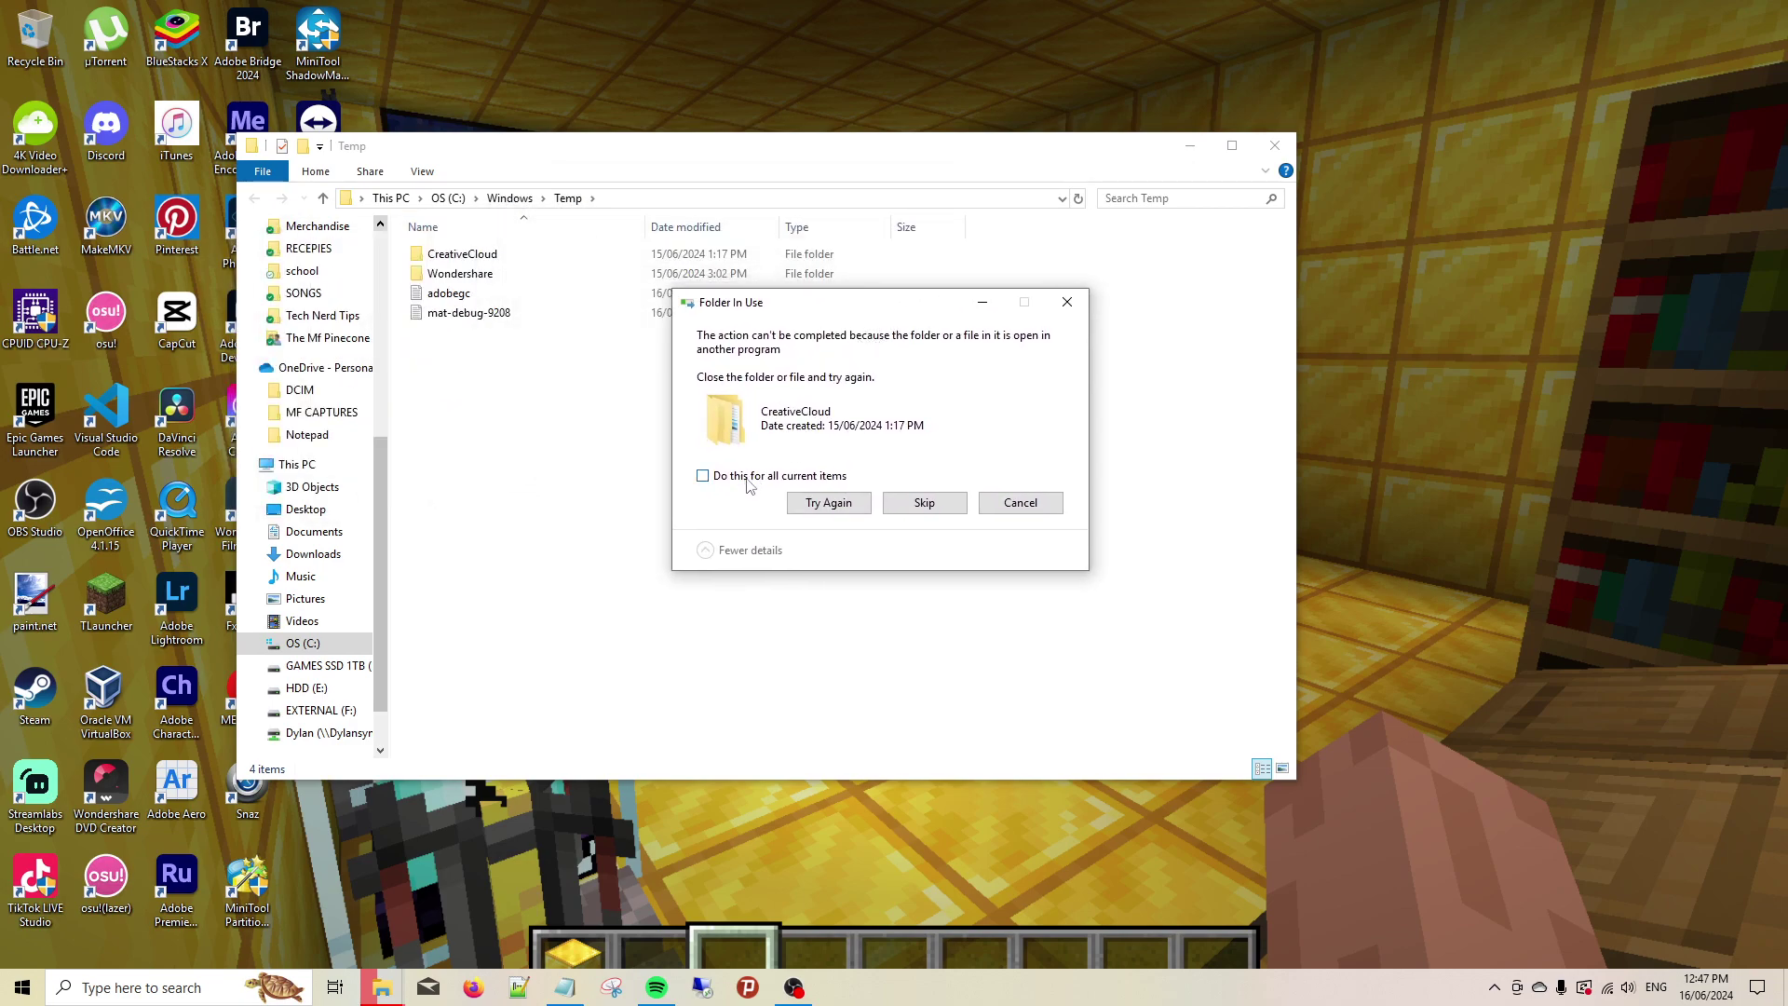
{"action": "left_click", "coordinate": [898, 511]}
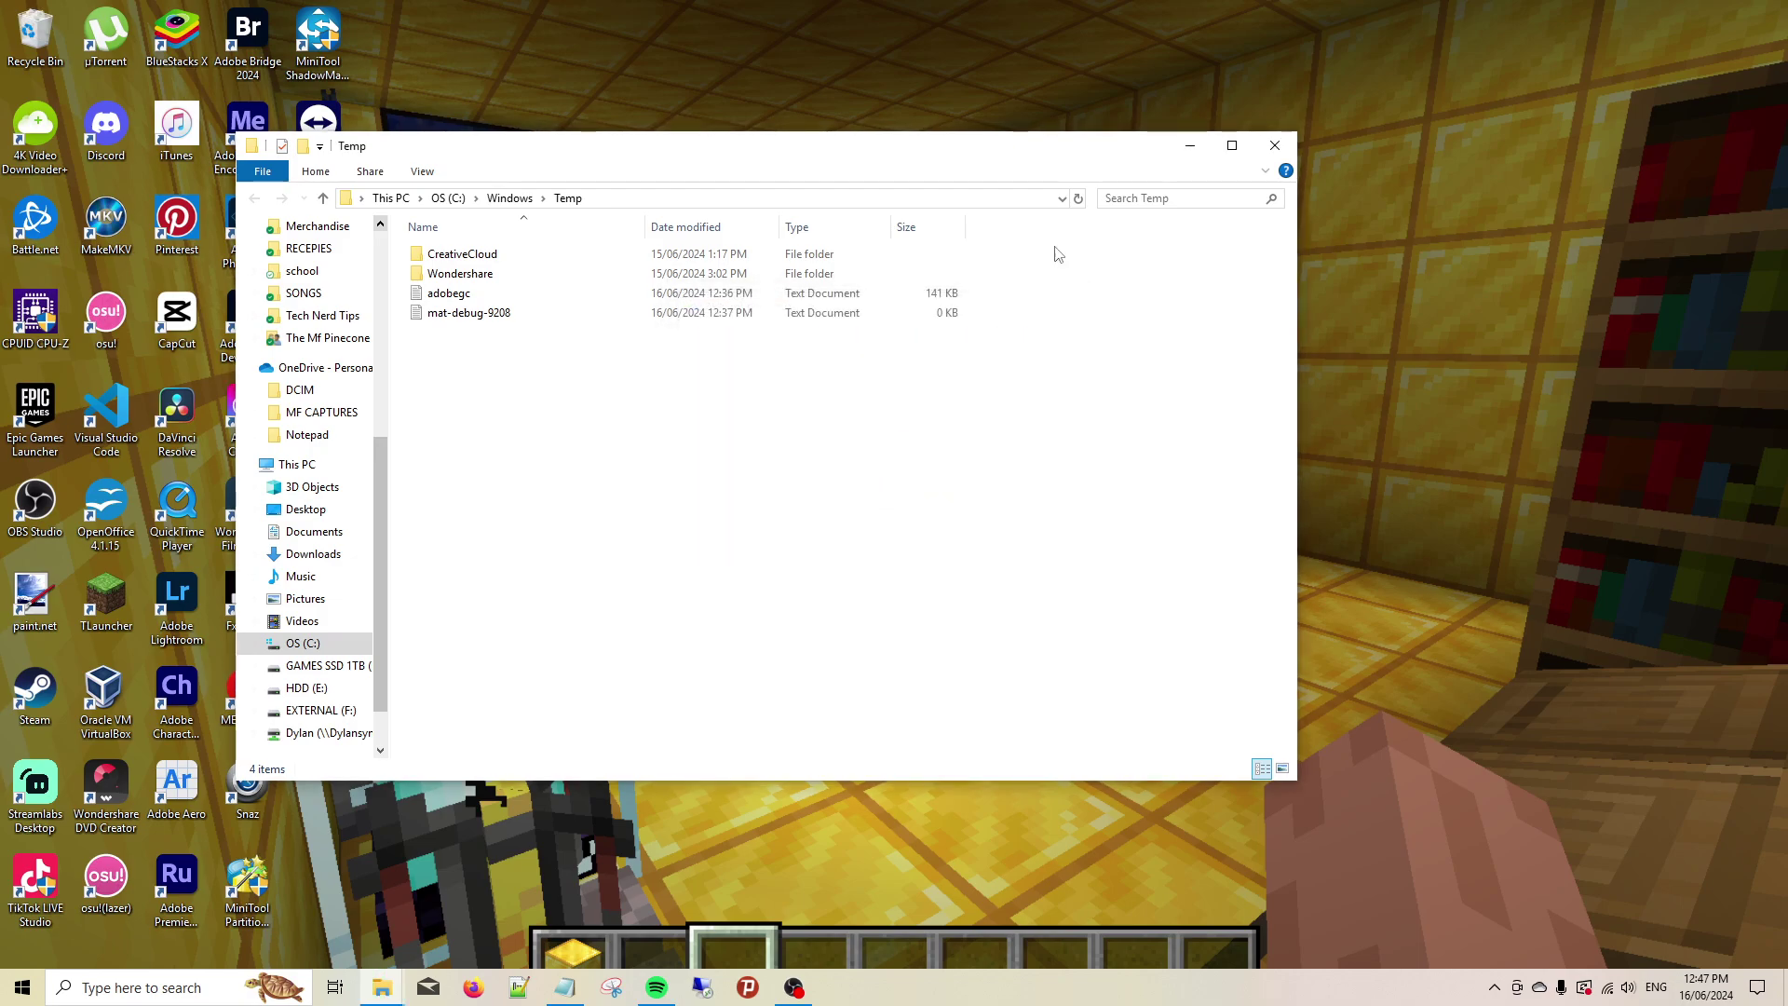
{"action": "left_click", "coordinate": [1275, 145]}
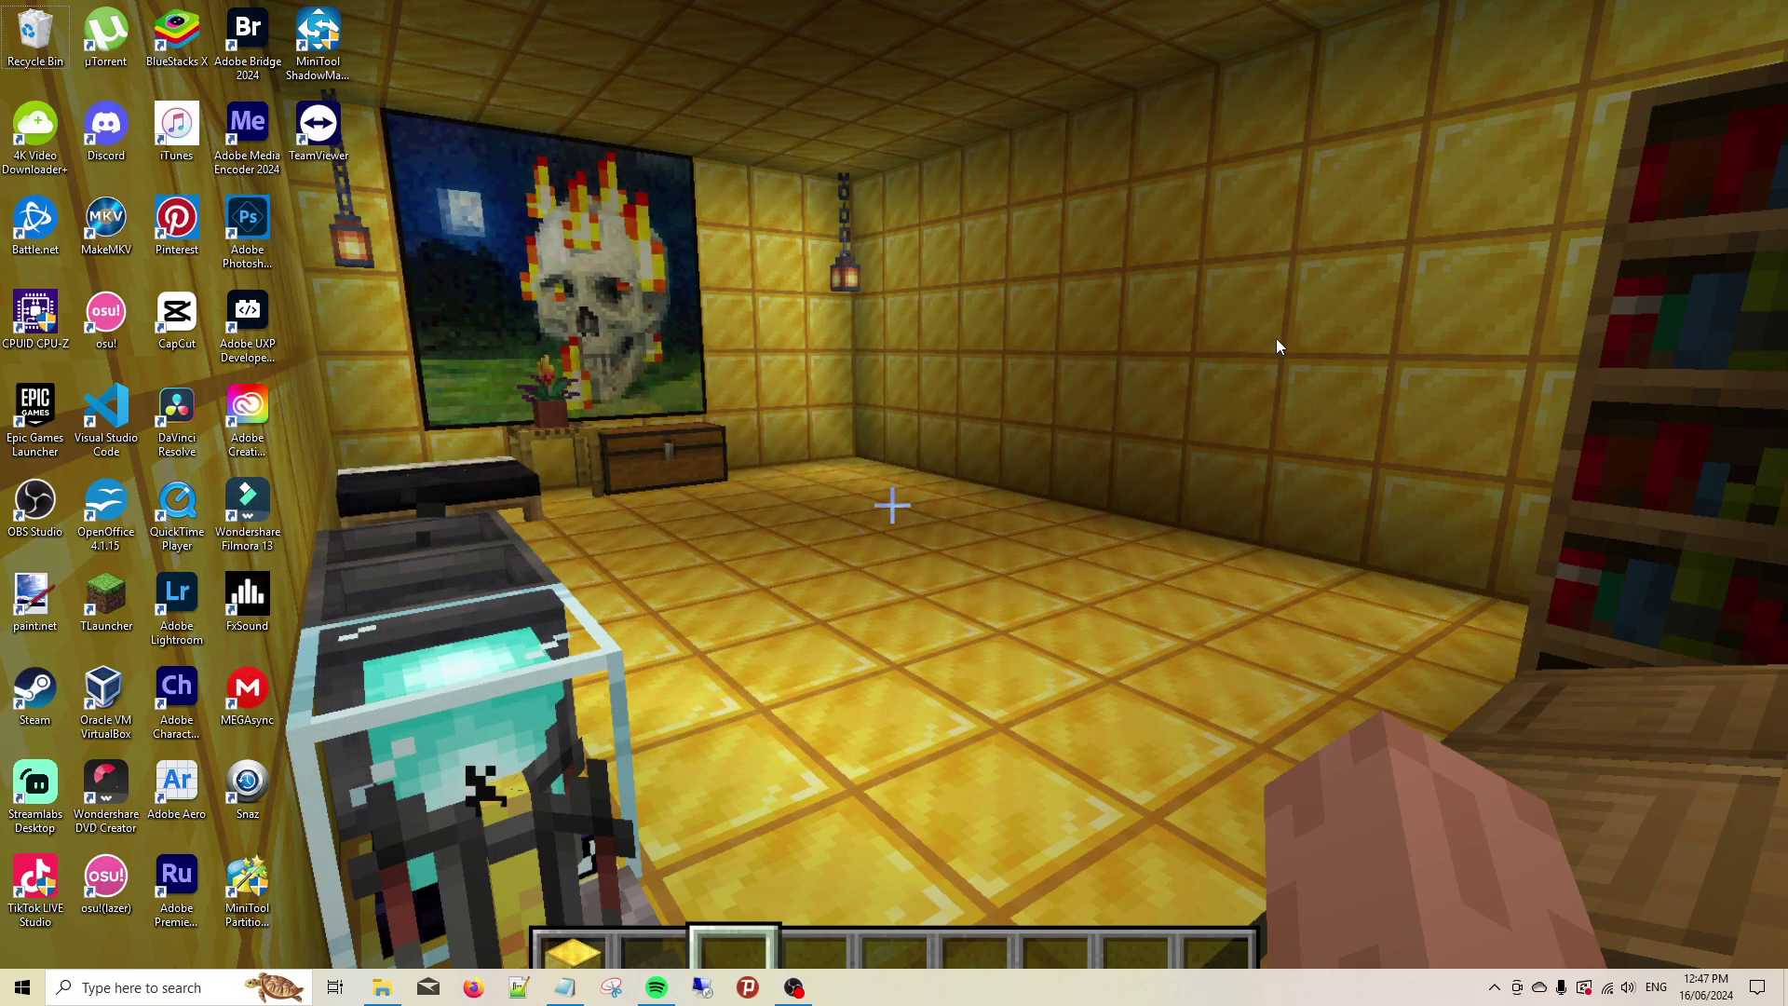
Step: Open the user profile's temporary files folder with the Run command %temp%
{"action": "key", "text": "super+r"}
{"action": "key", "text": "BackSpace"}
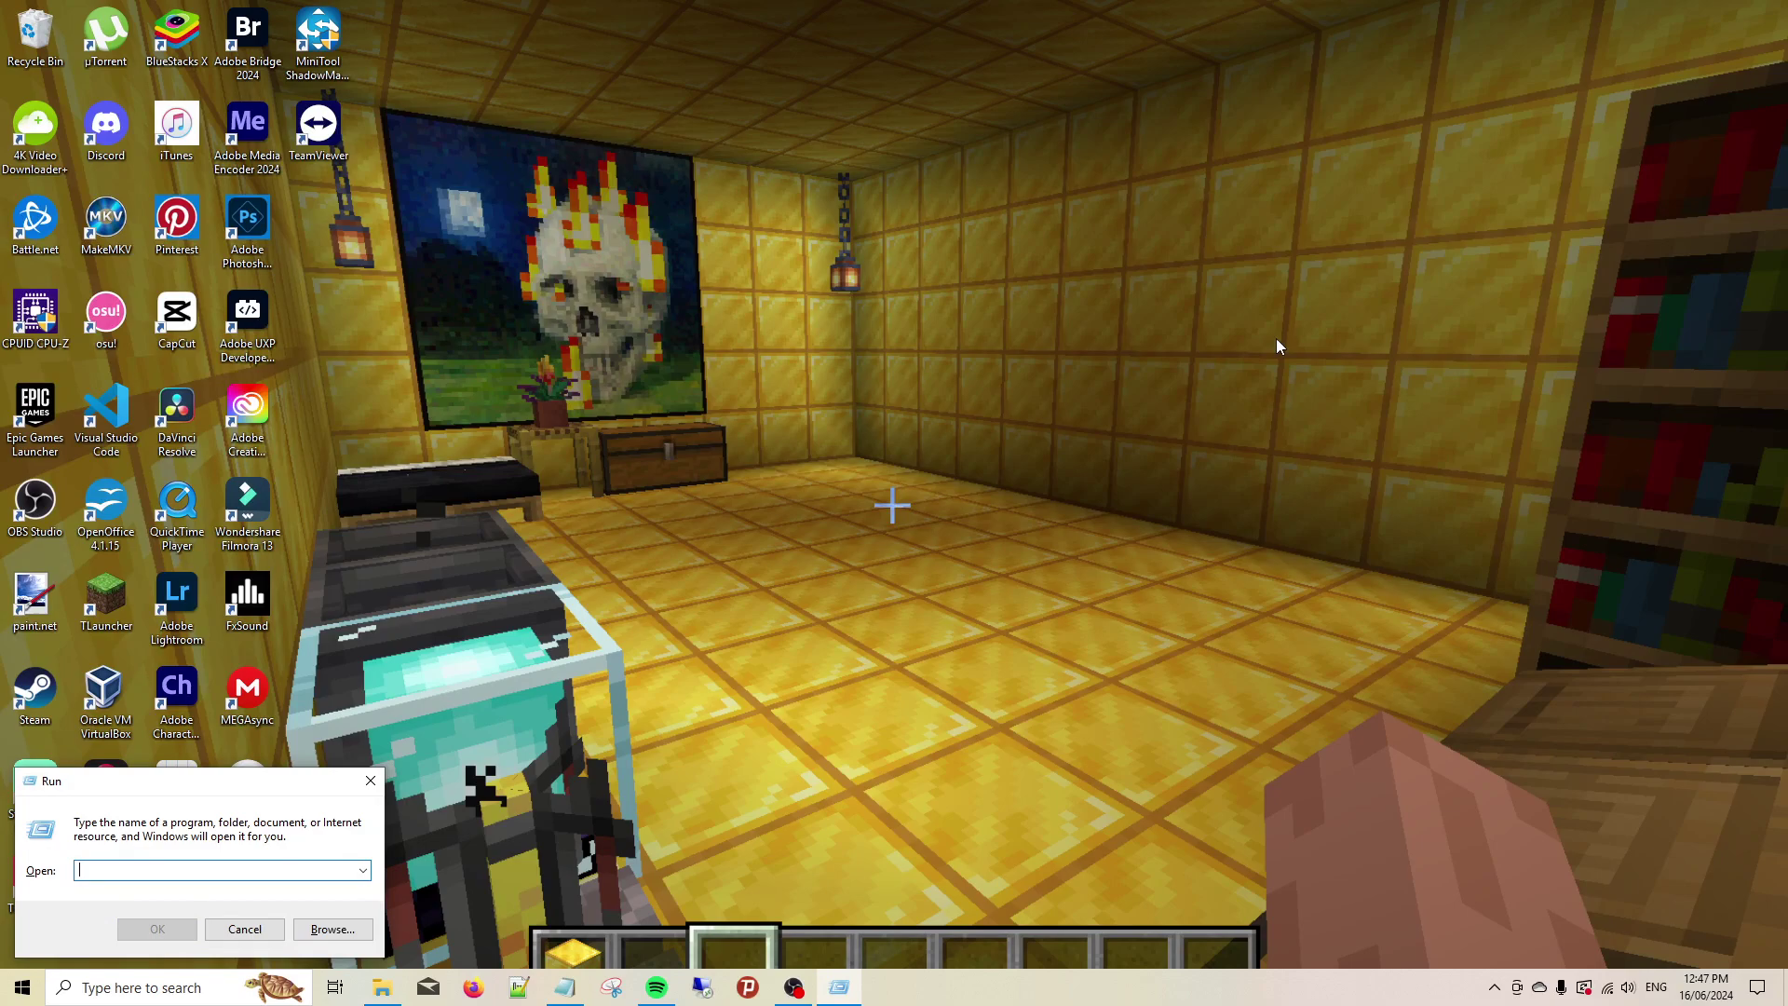
{"action": "type", "text": "%temp%"}
{"action": "key", "text": "Return"}
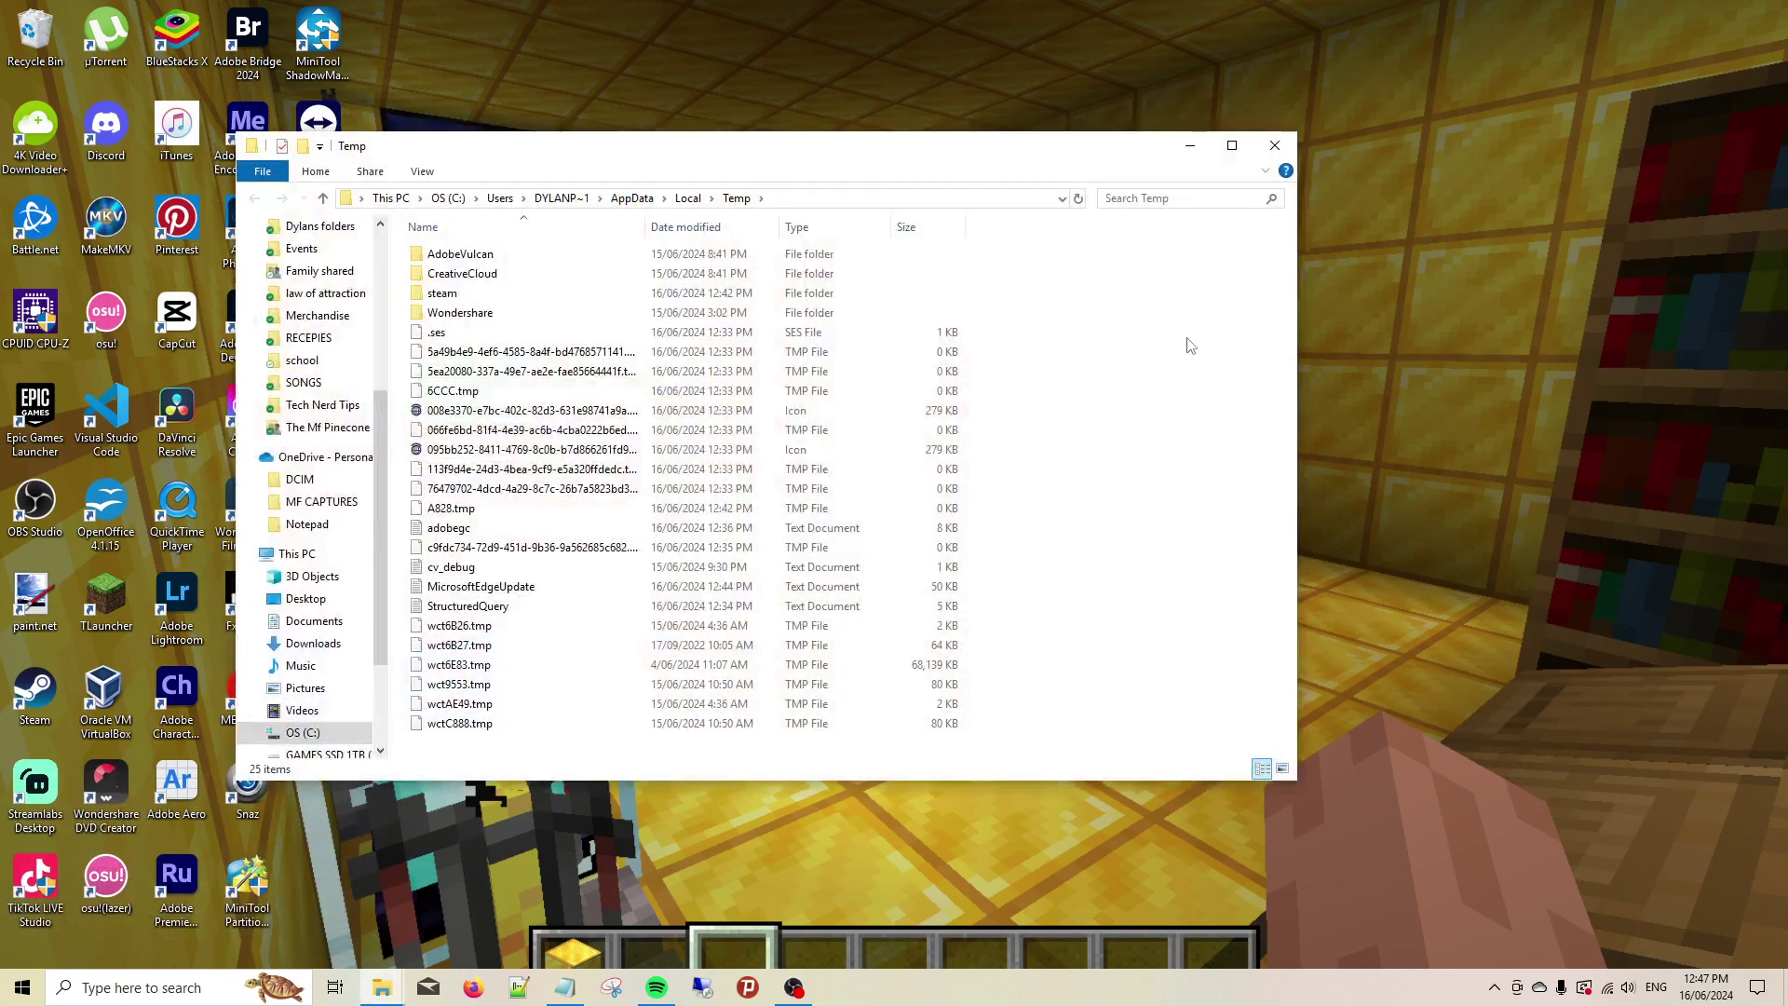
Step: Delete everything in the user profile's Temp folder, skipping all items in use, and close the folder
{"action": "key", "text": "ctrl+a"}
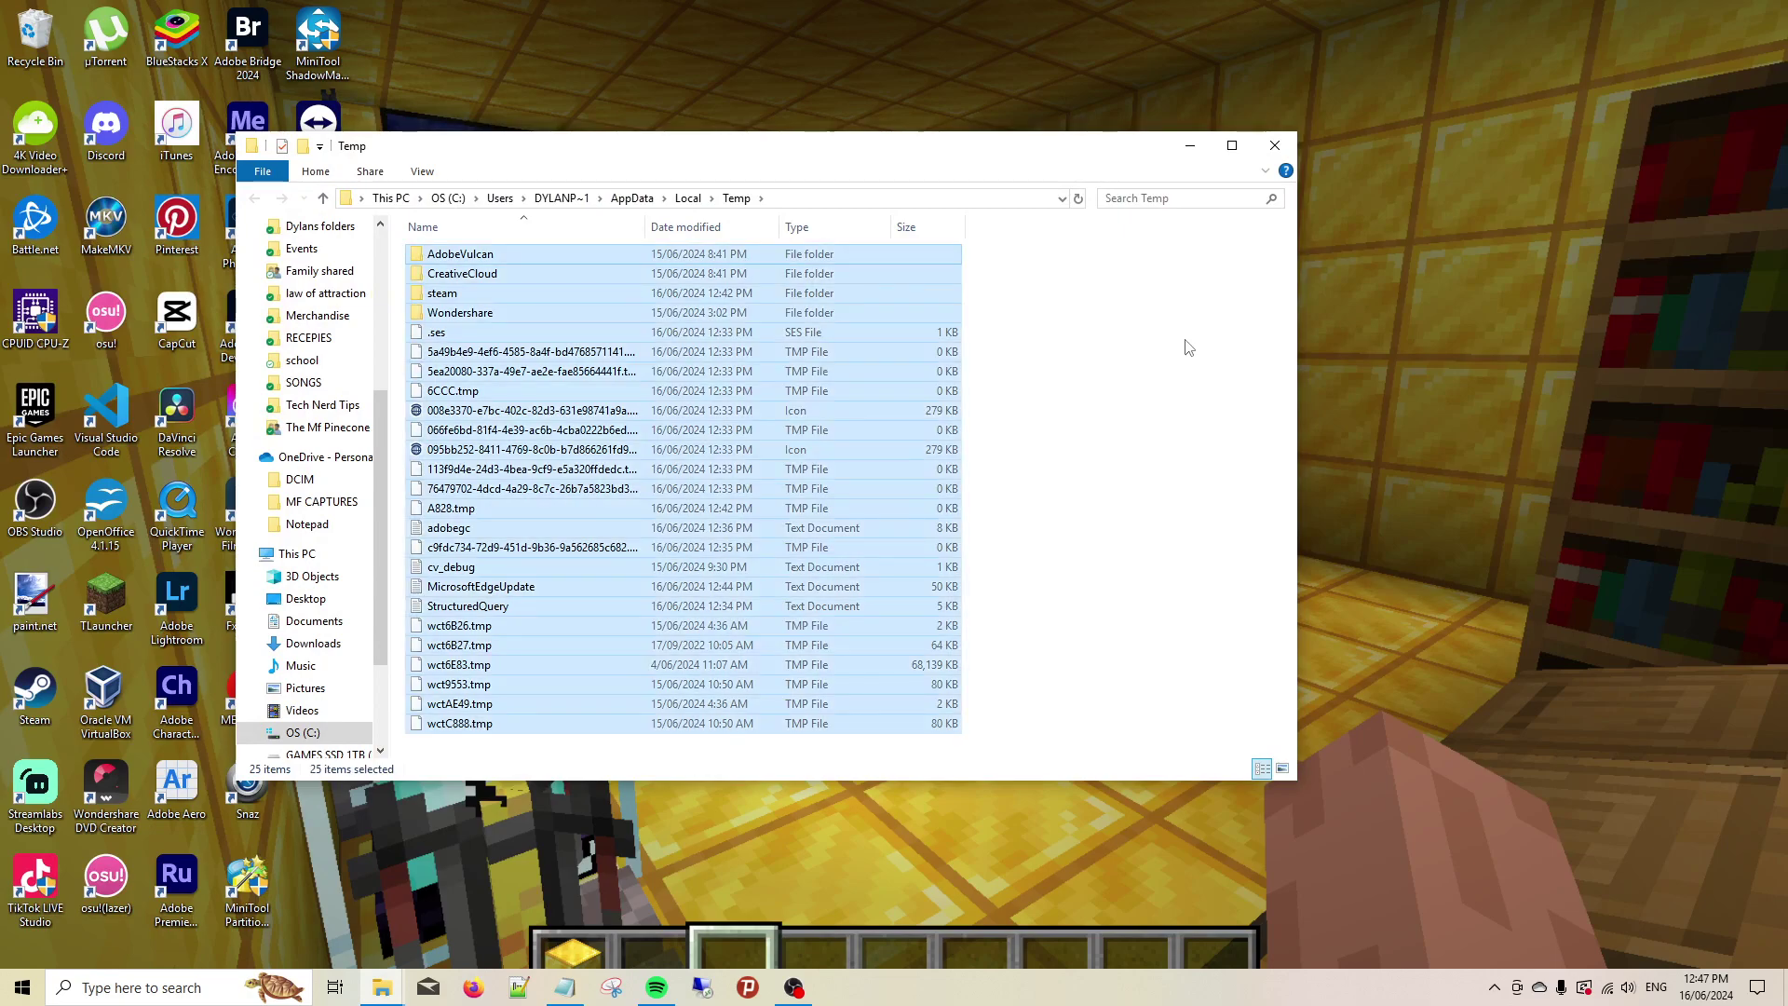
{"action": "right_click", "coordinate": [715, 457]}
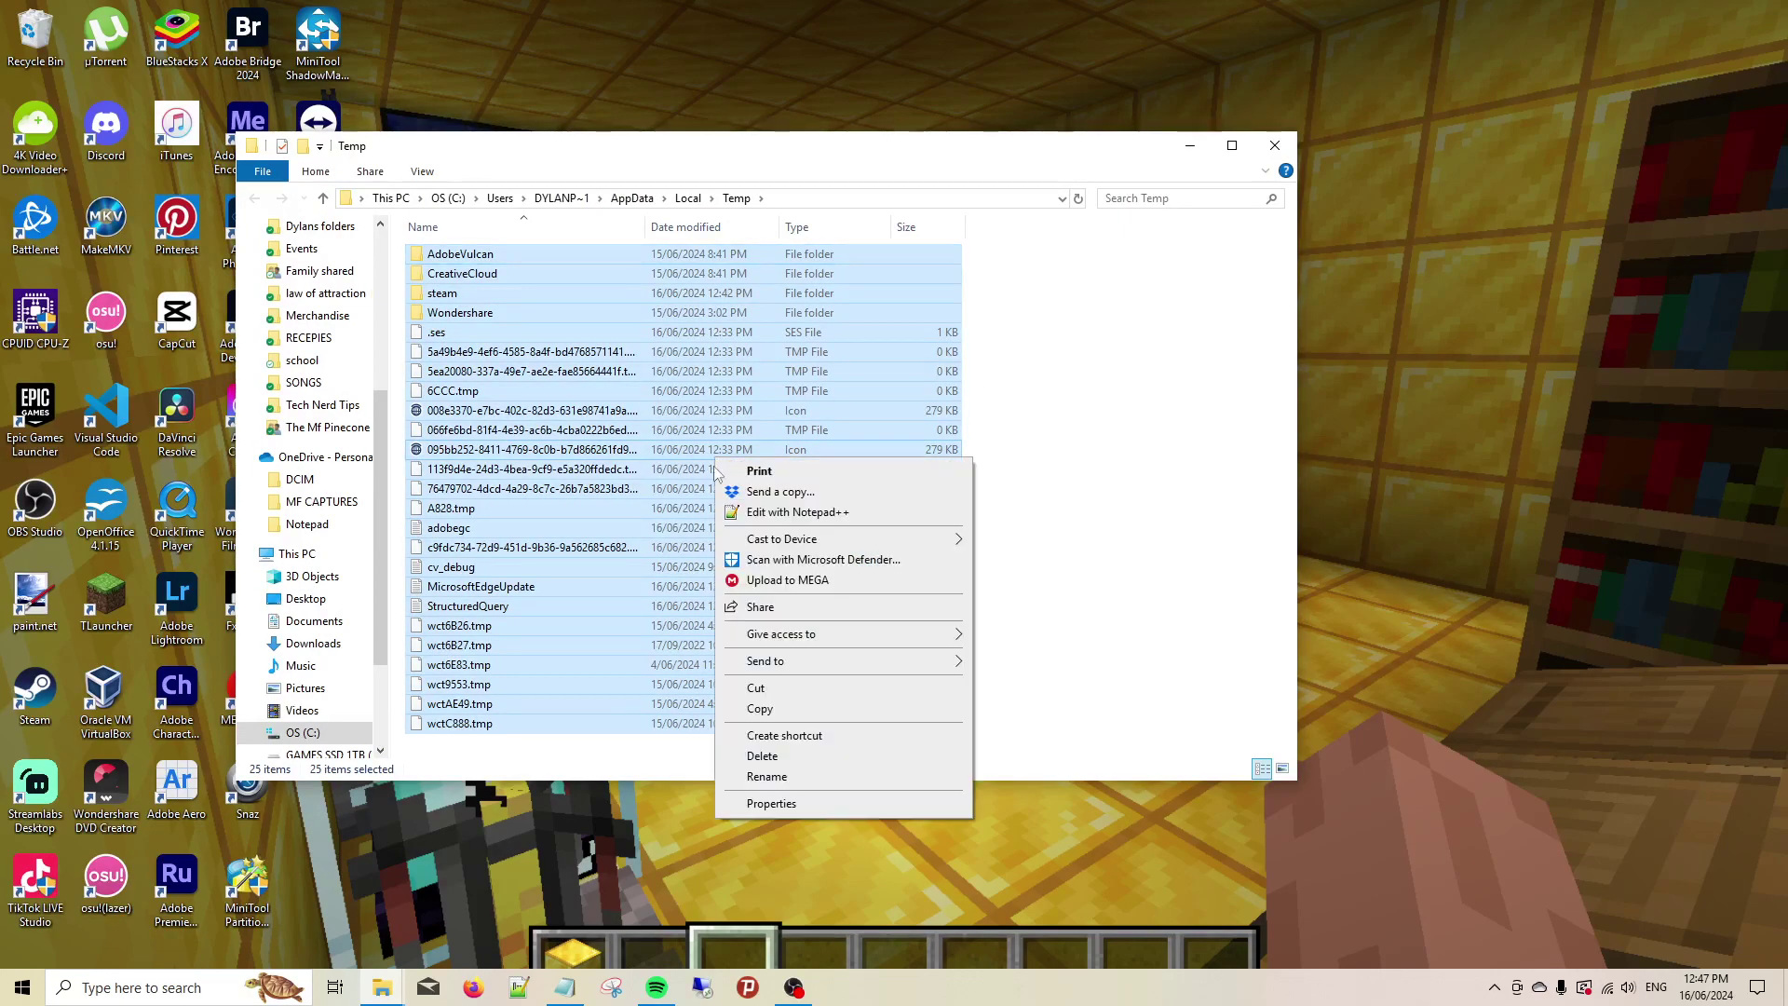
{"action": "left_click", "coordinate": [783, 757]}
{"action": "left_click", "coordinate": [816, 416]}
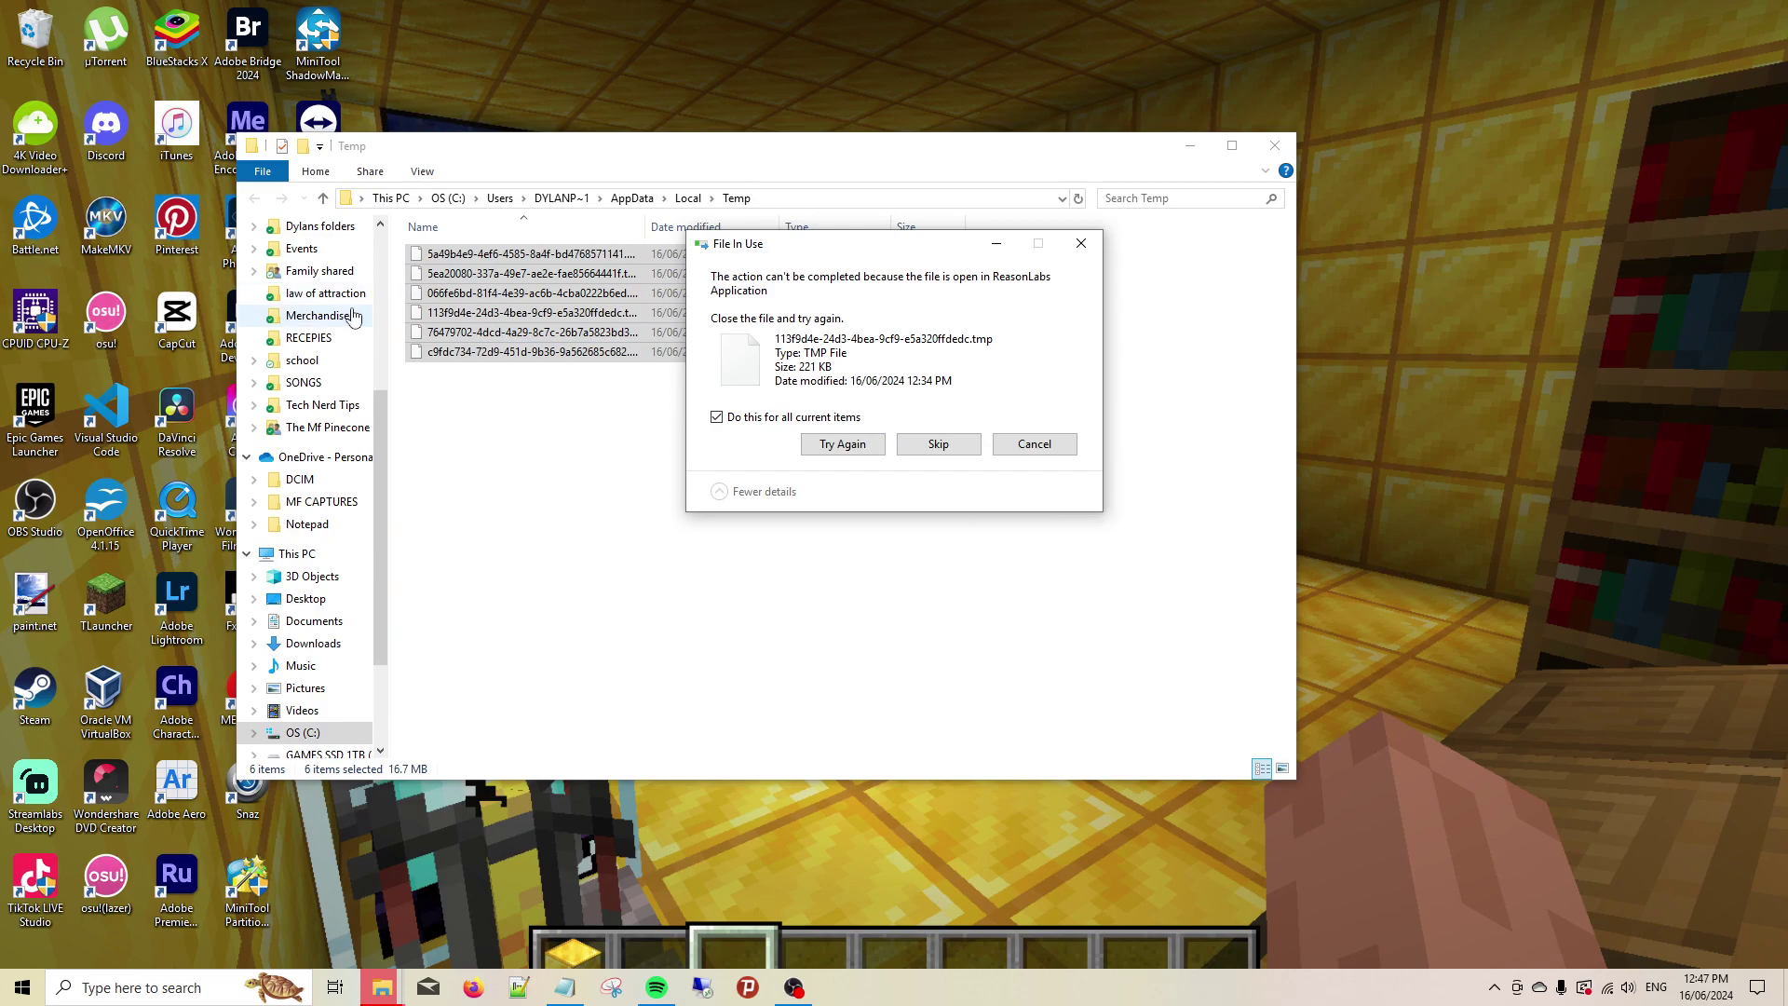
{"action": "left_click_drag", "start_coordinate": [801, 244], "coordinate": [1012, 490]}
{"action": "left_click", "coordinate": [925, 661]}
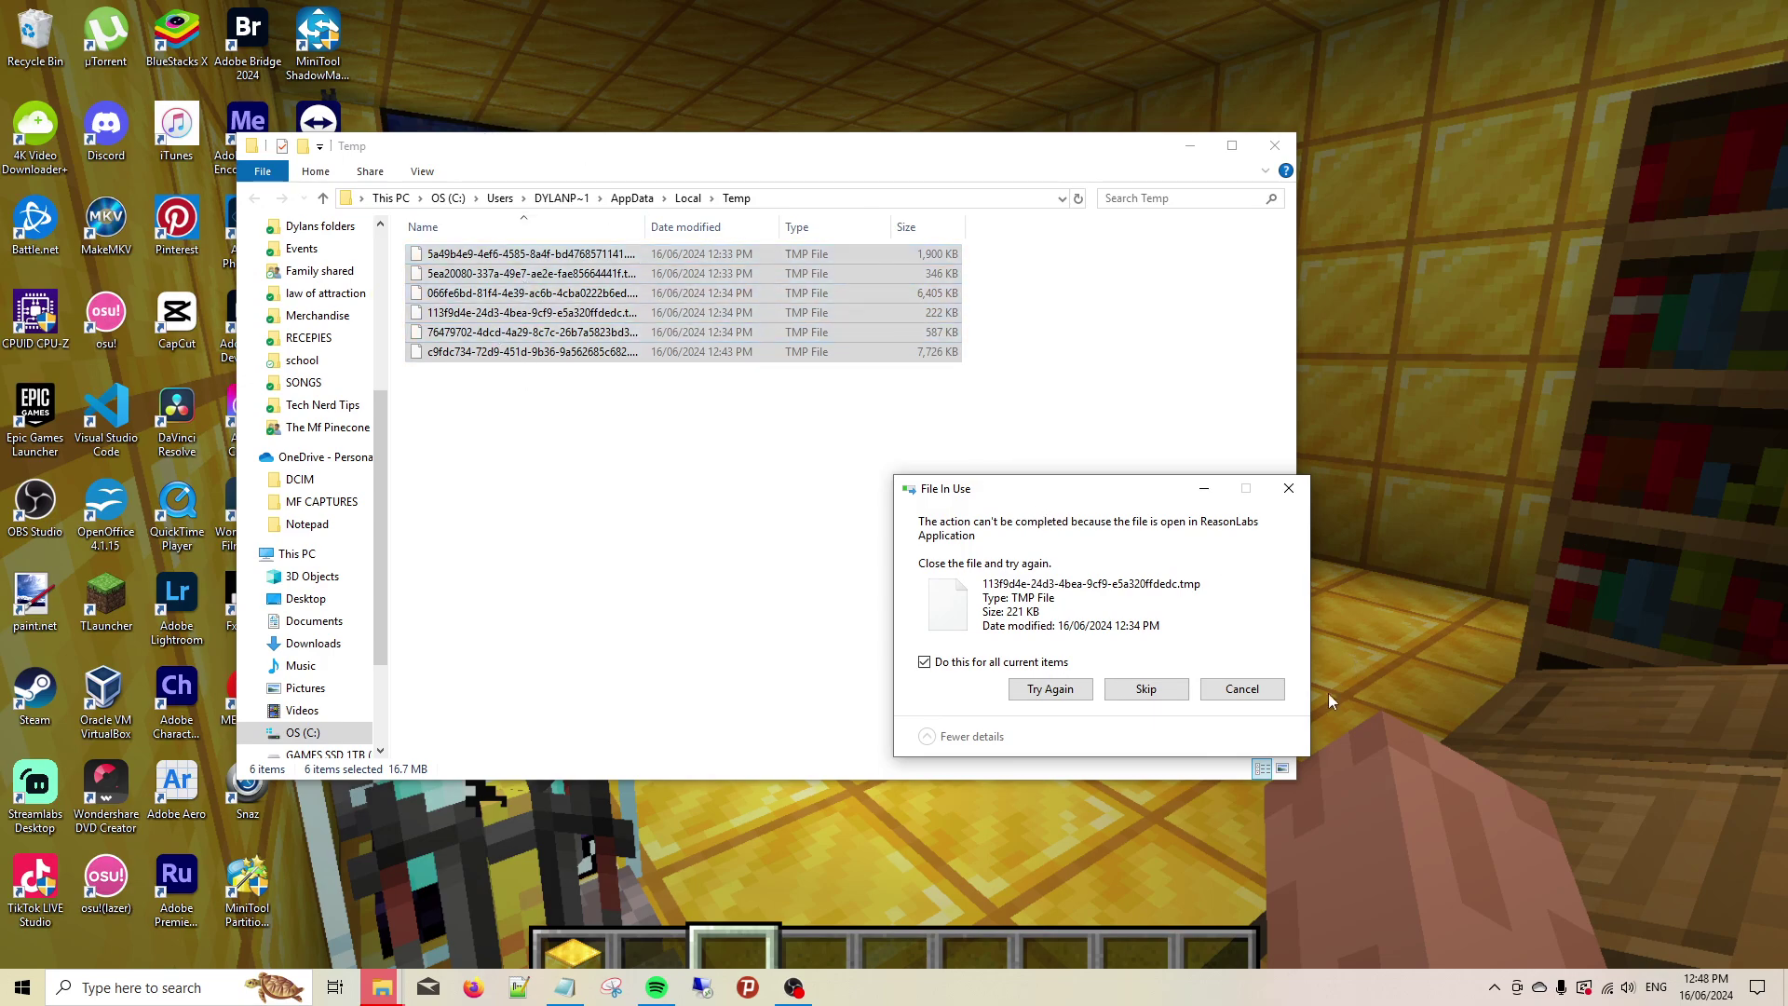
{"action": "left_click", "coordinate": [1142, 690]}
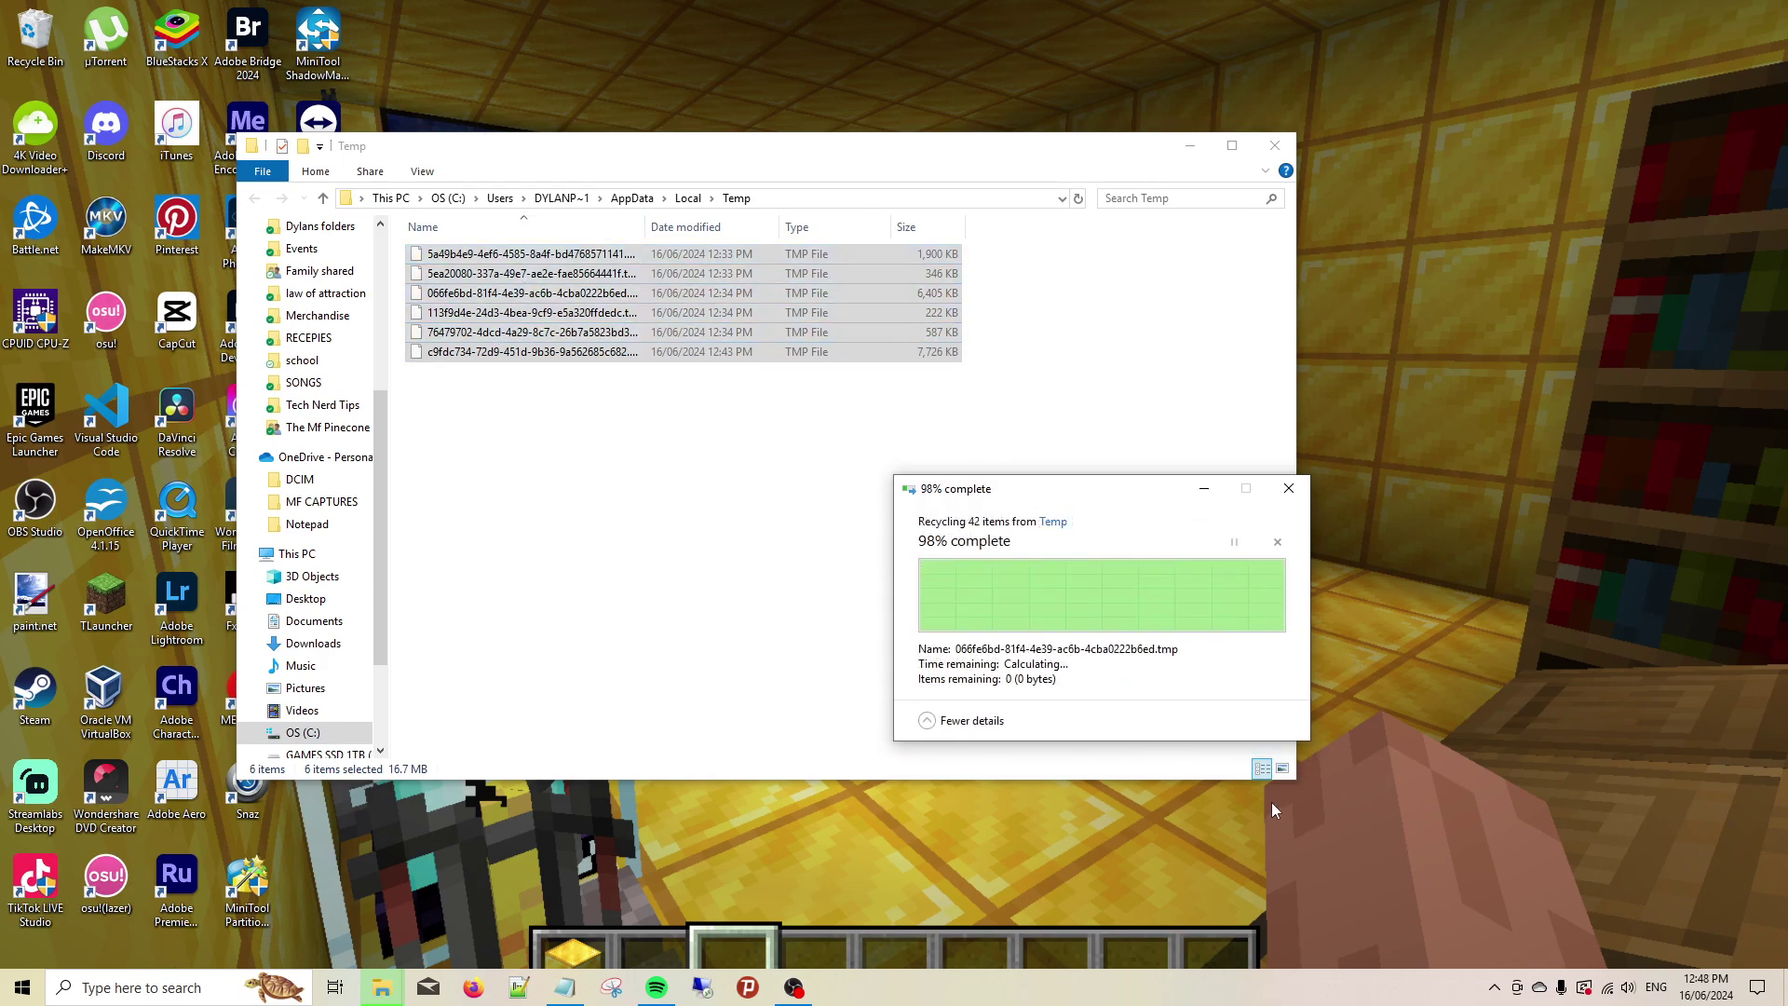
{"action": "left_click", "coordinate": [1275, 145]}
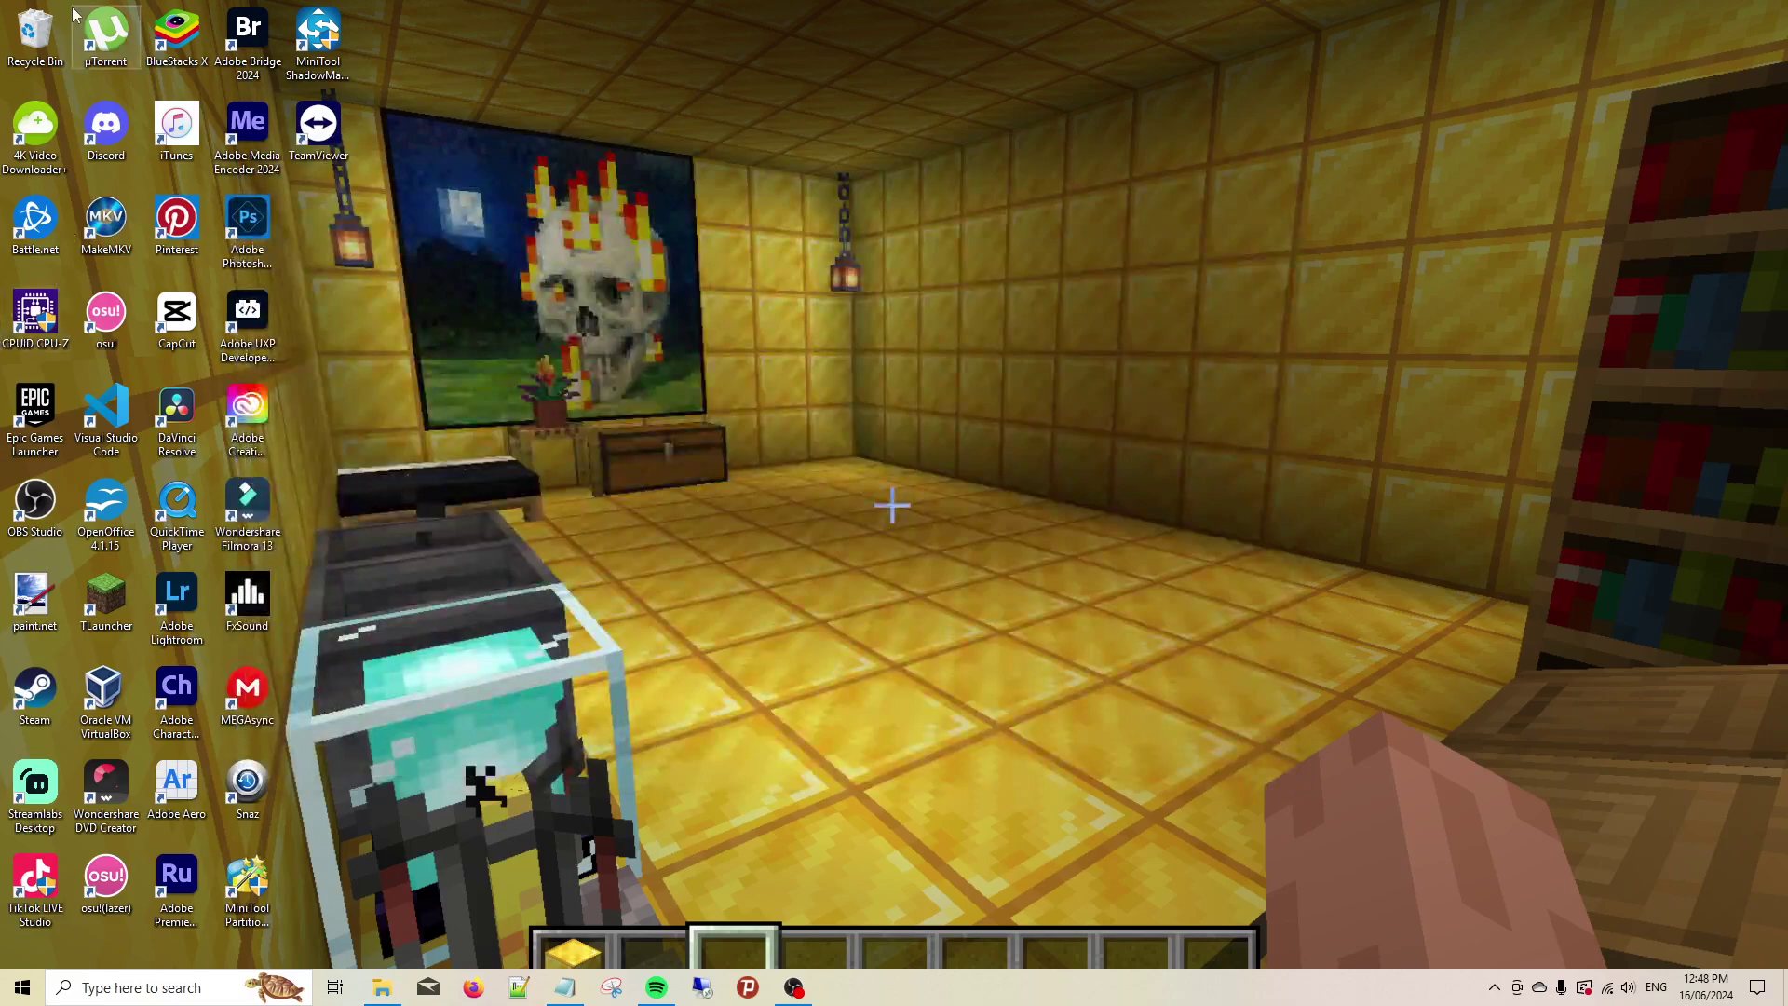
Step: Empty the Recycle Bin permanently and refresh the desktop
{"action": "right_click", "coordinate": [33, 18]}
{"action": "left_click", "coordinate": [105, 47]}
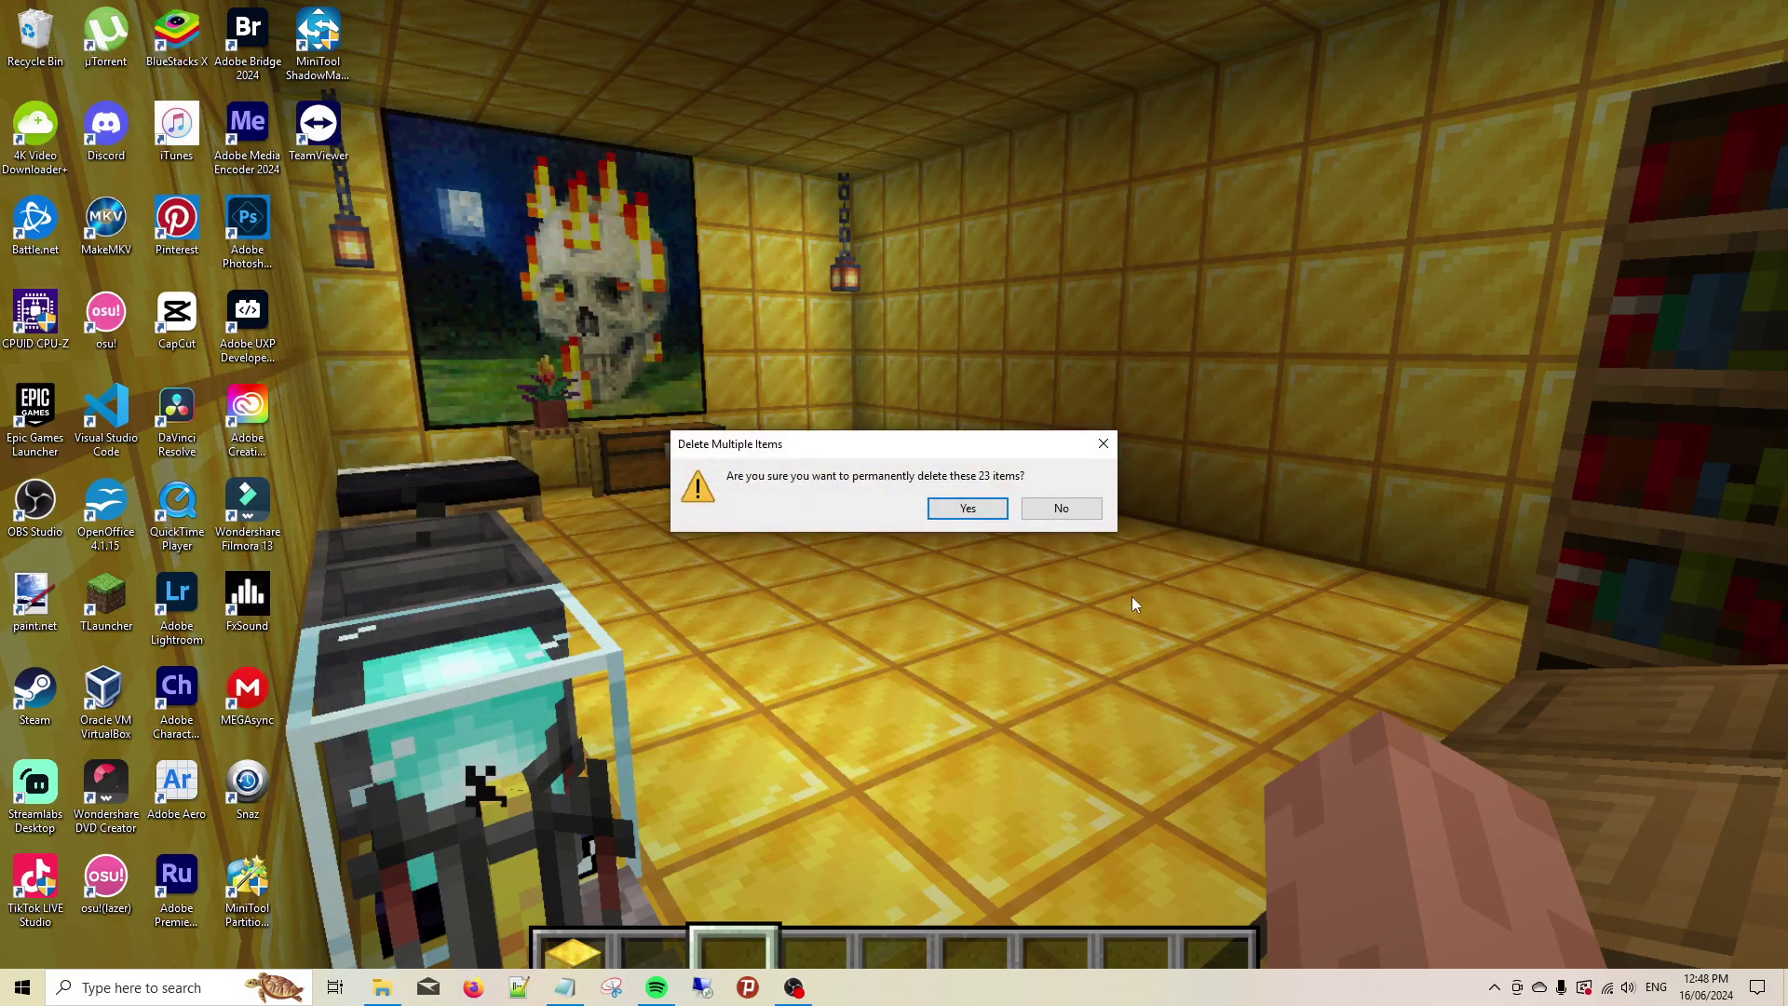
{"action": "left_click", "coordinate": [997, 510]}
{"action": "right_click", "coordinate": [657, 122]}
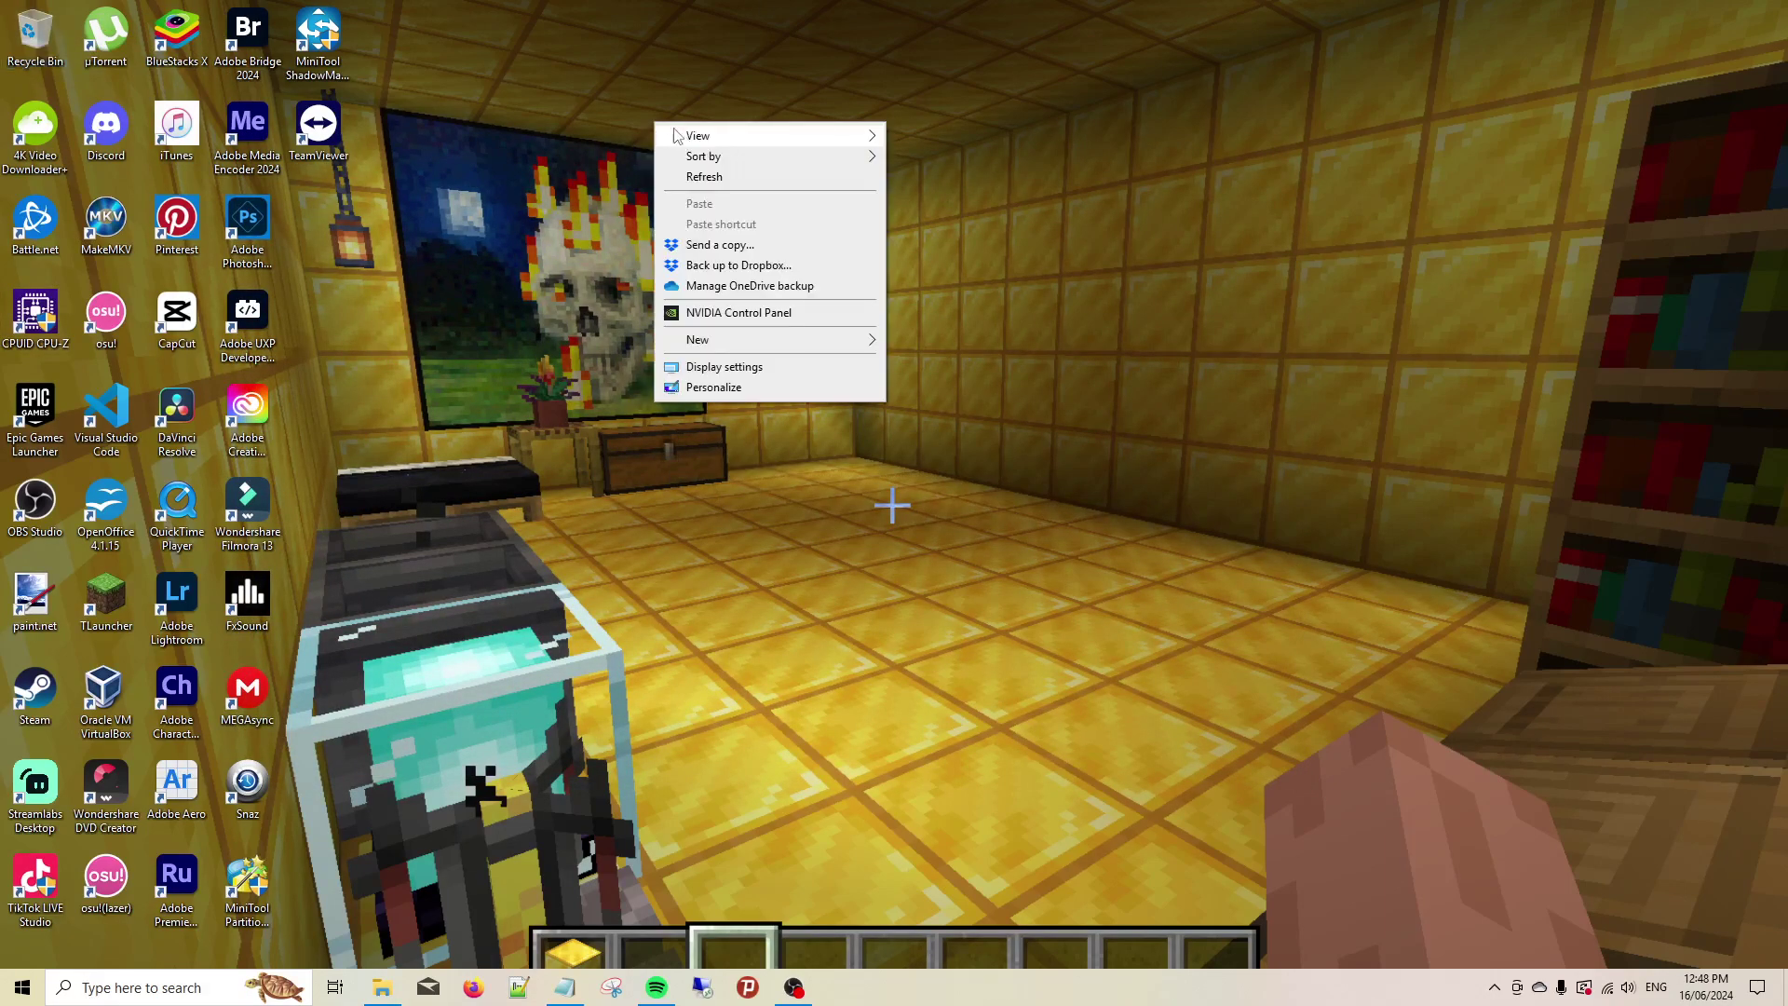
{"action": "left_click", "coordinate": [694, 177]}
Step: Open This PC in a new File Explorer window placed clear for viewing and select the OS (C:) drive
{"action": "right_click", "coordinate": [382, 988]}
{"action": "left_click", "coordinate": [363, 875]}
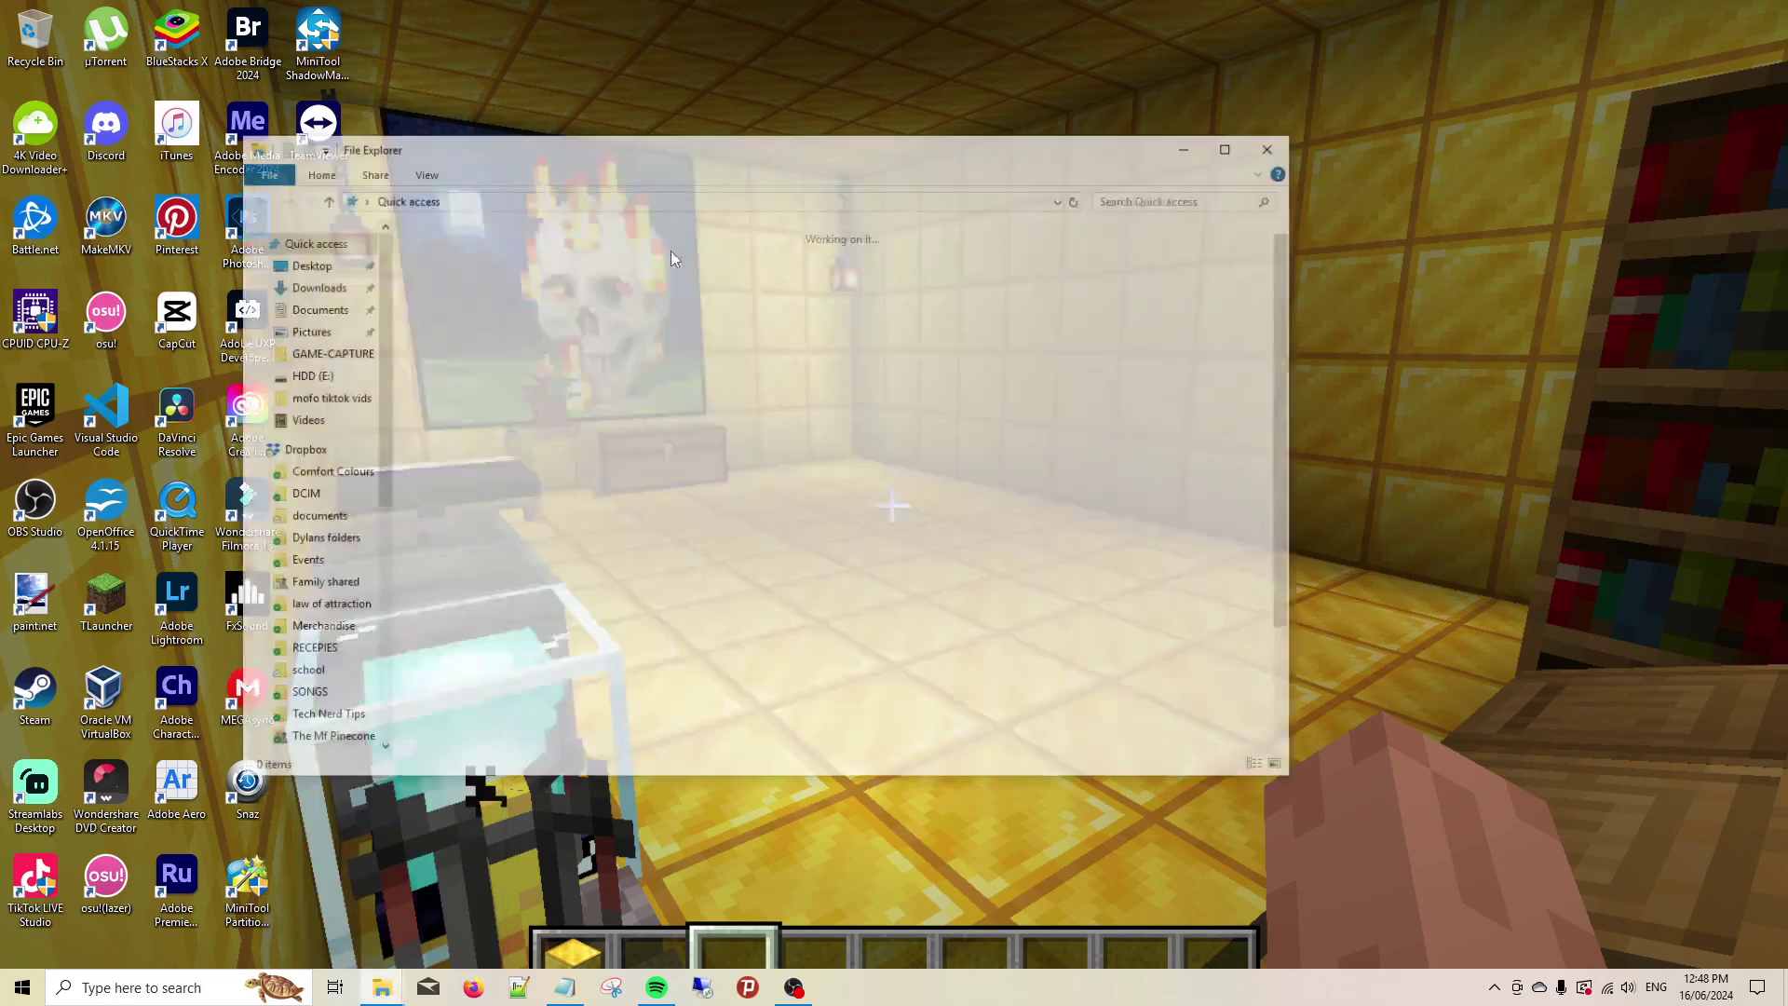
{"action": "left_click_drag", "start_coordinate": [708, 138], "coordinate": [826, 102]}
{"action": "left_click_drag", "start_coordinate": [499, 422], "coordinate": [513, 638]}
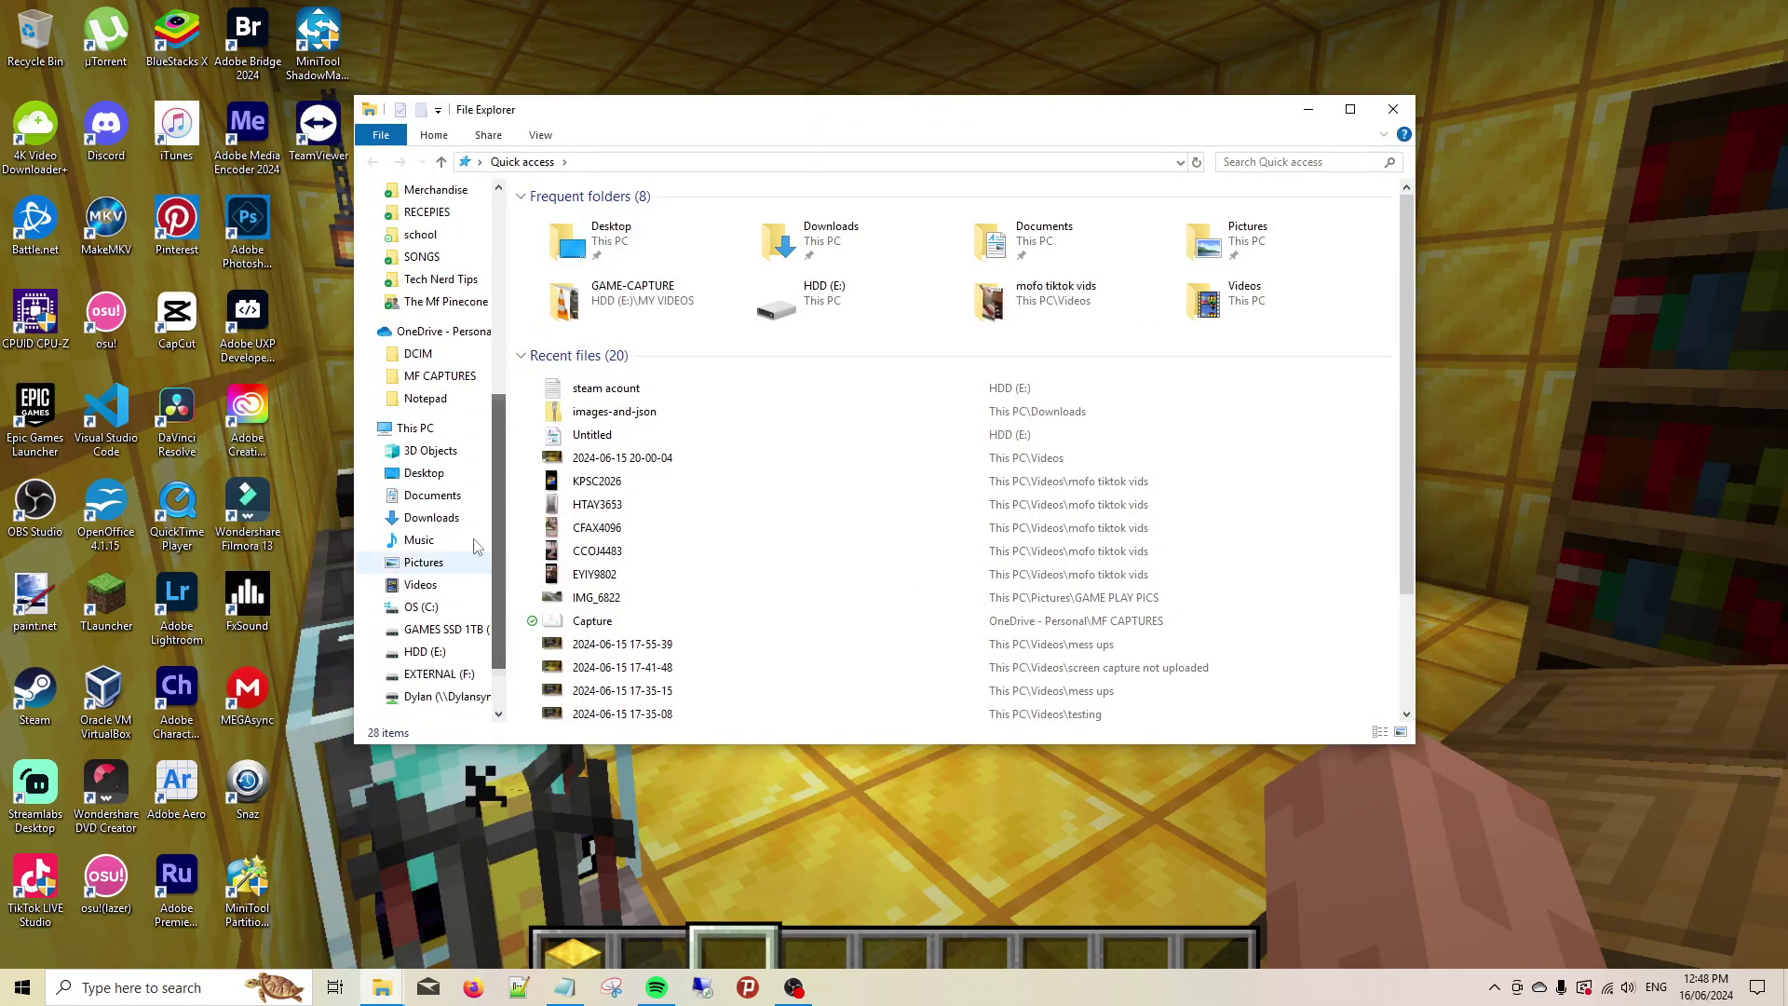
{"action": "left_click", "coordinate": [415, 427]}
{"action": "left_click", "coordinate": [654, 404]}
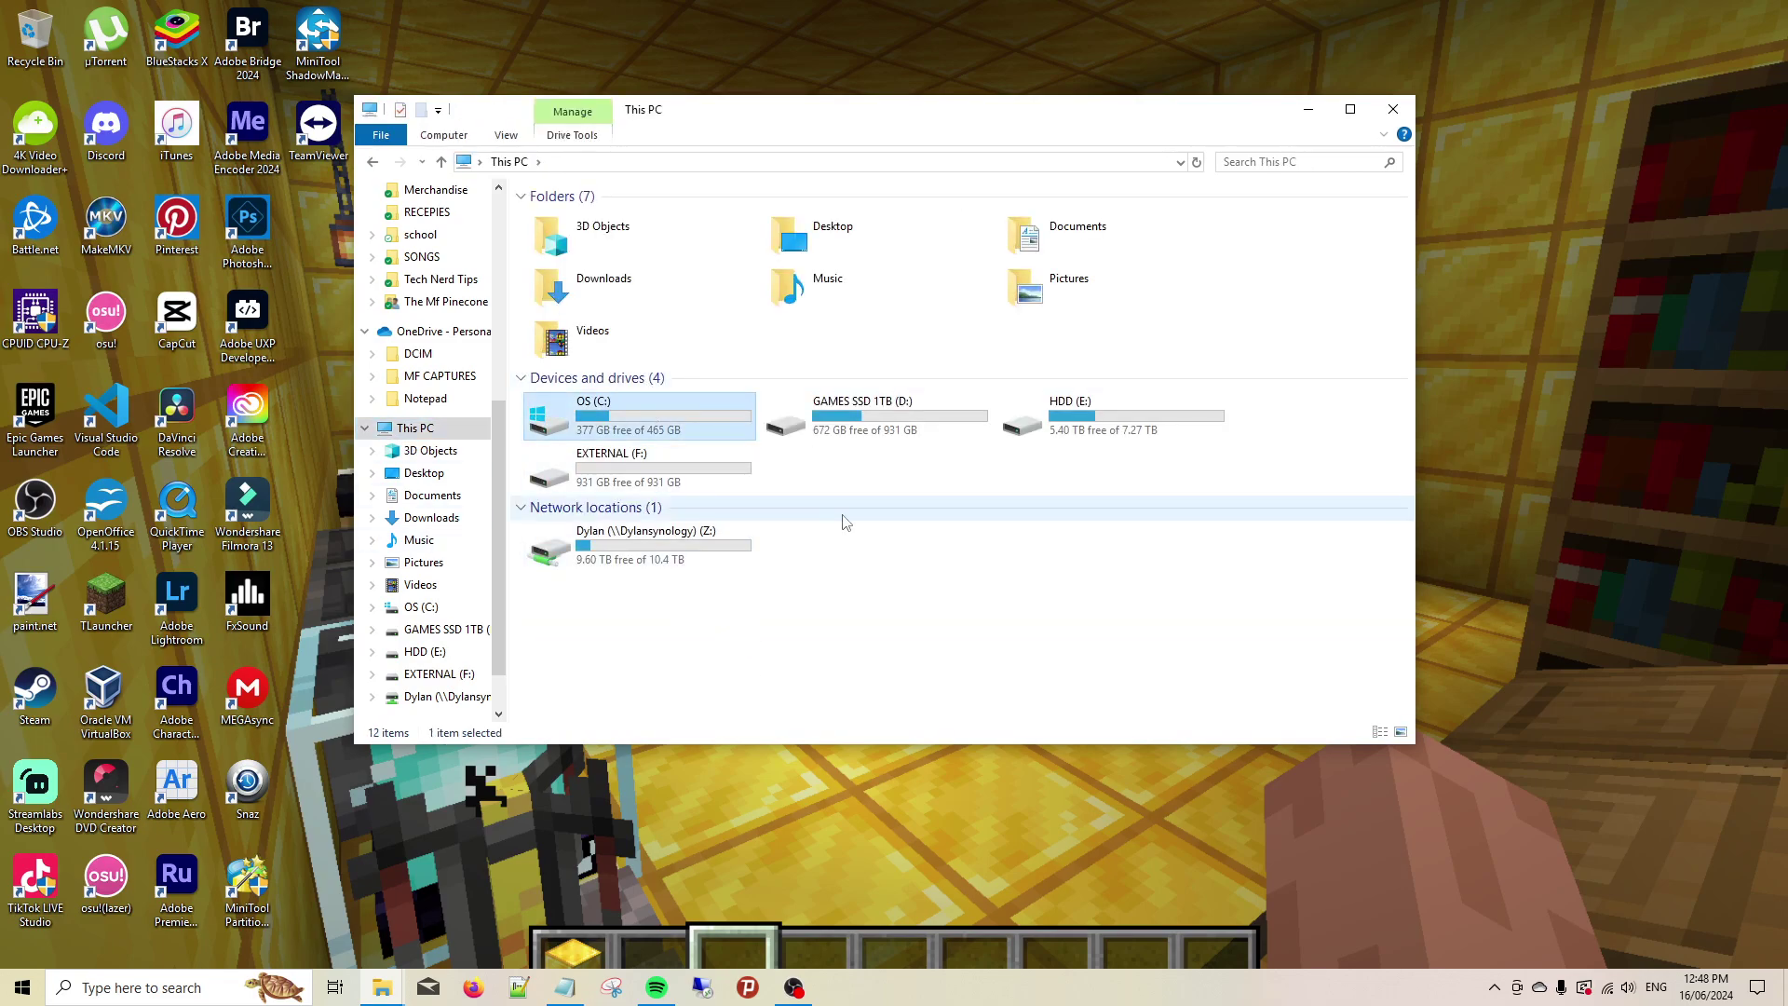
Step: Examine the free space of the OS (C:) drive after the cleanup and close the File Explorer window
{"action": "left_click", "coordinate": [850, 506]}
{"action": "left_click", "coordinate": [768, 624]}
{"action": "left_click", "coordinate": [683, 433]}
{"action": "left_click", "coordinate": [826, 475]}
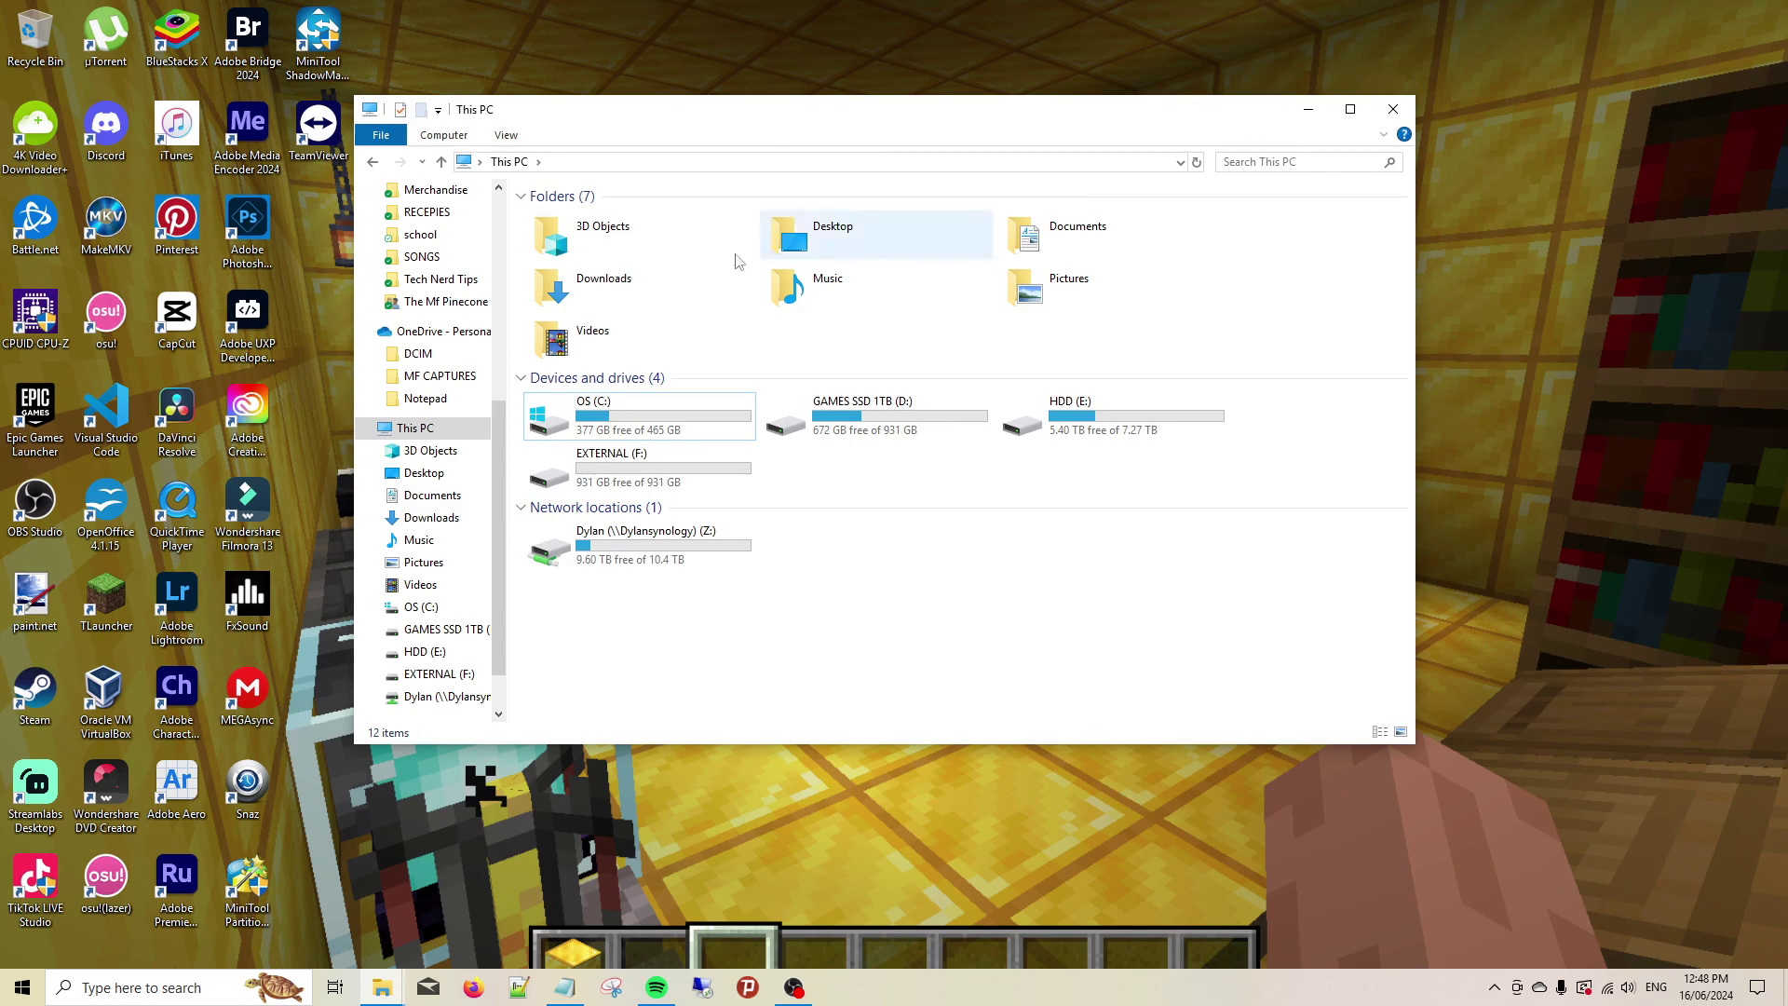
{"action": "left_click", "coordinate": [649, 87]}
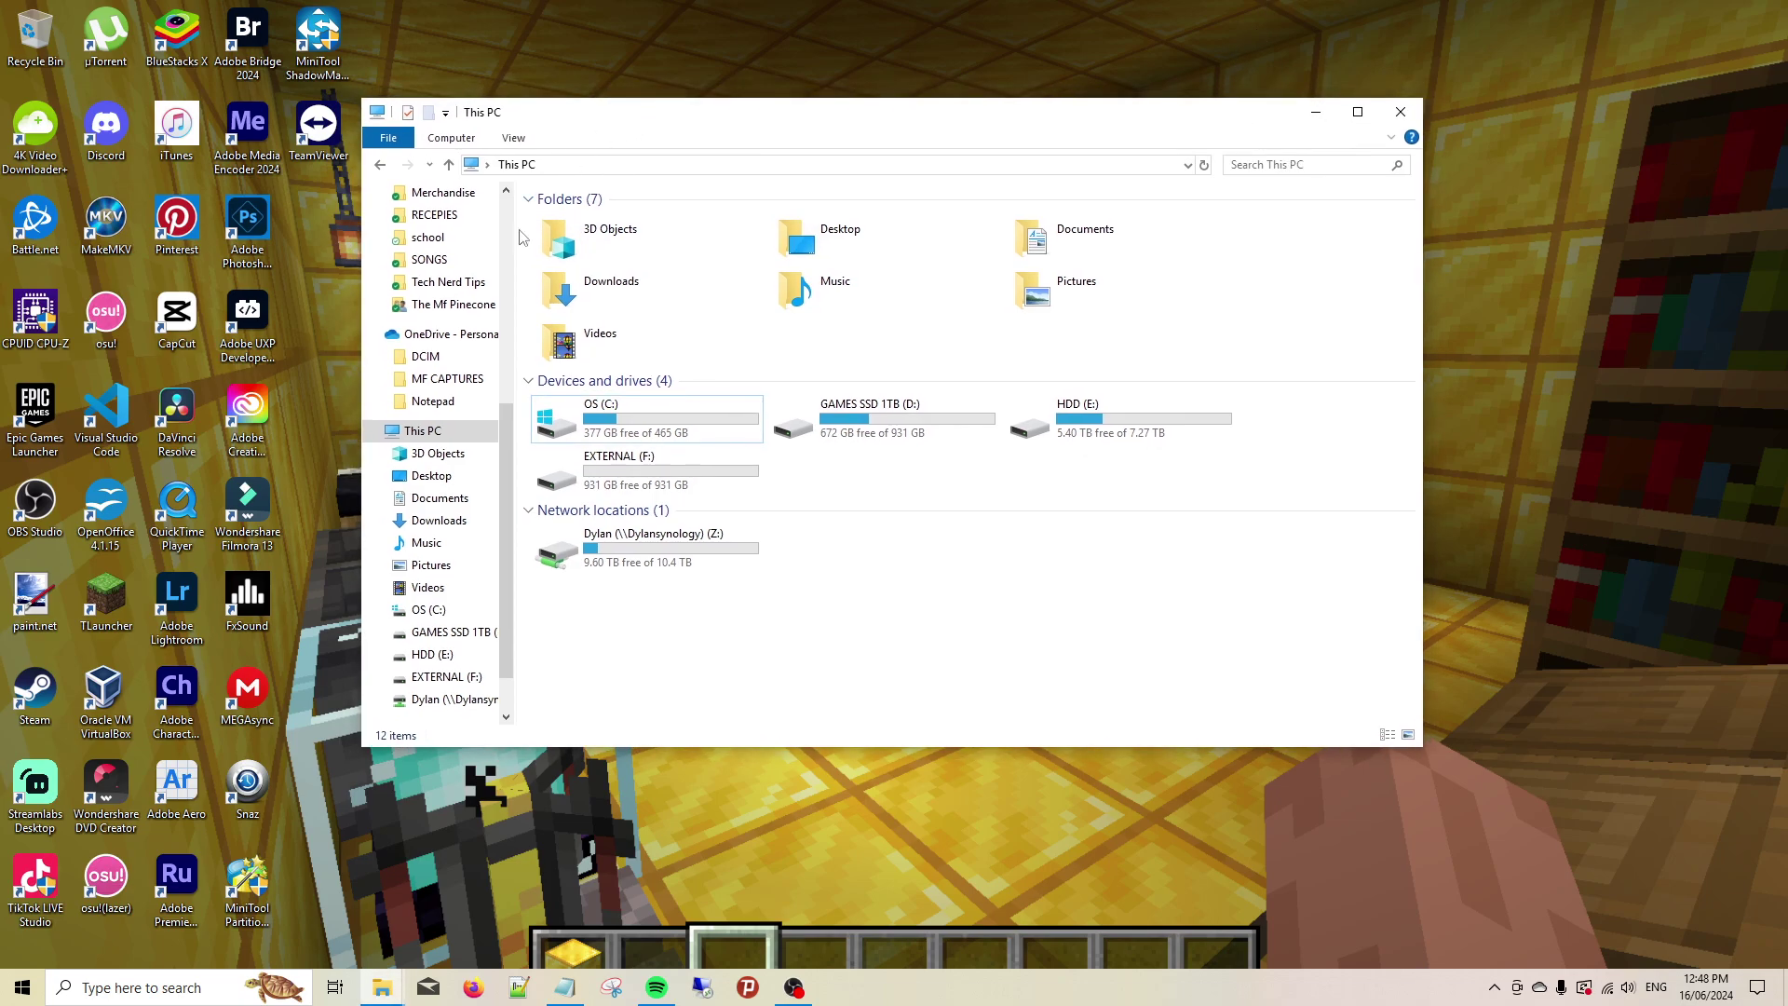
{"action": "right_click", "coordinate": [736, 544]}
{"action": "left_click", "coordinate": [713, 426]}
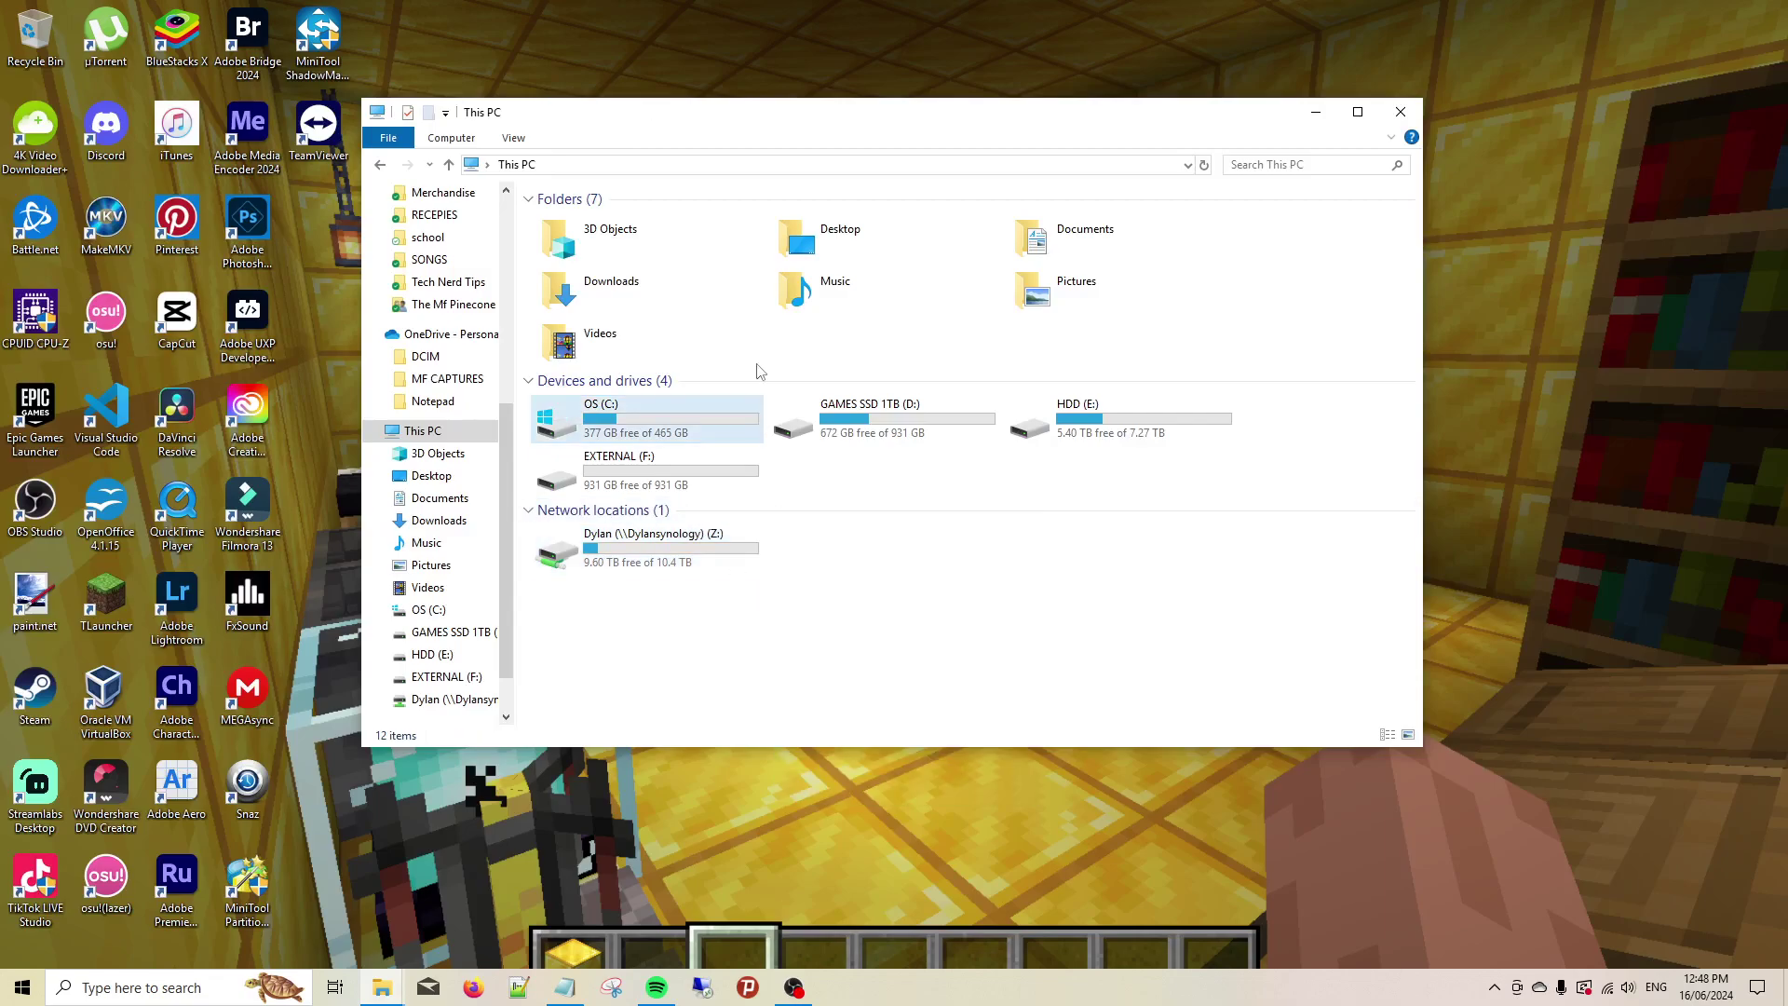
{"action": "left_click", "coordinate": [892, 481]}
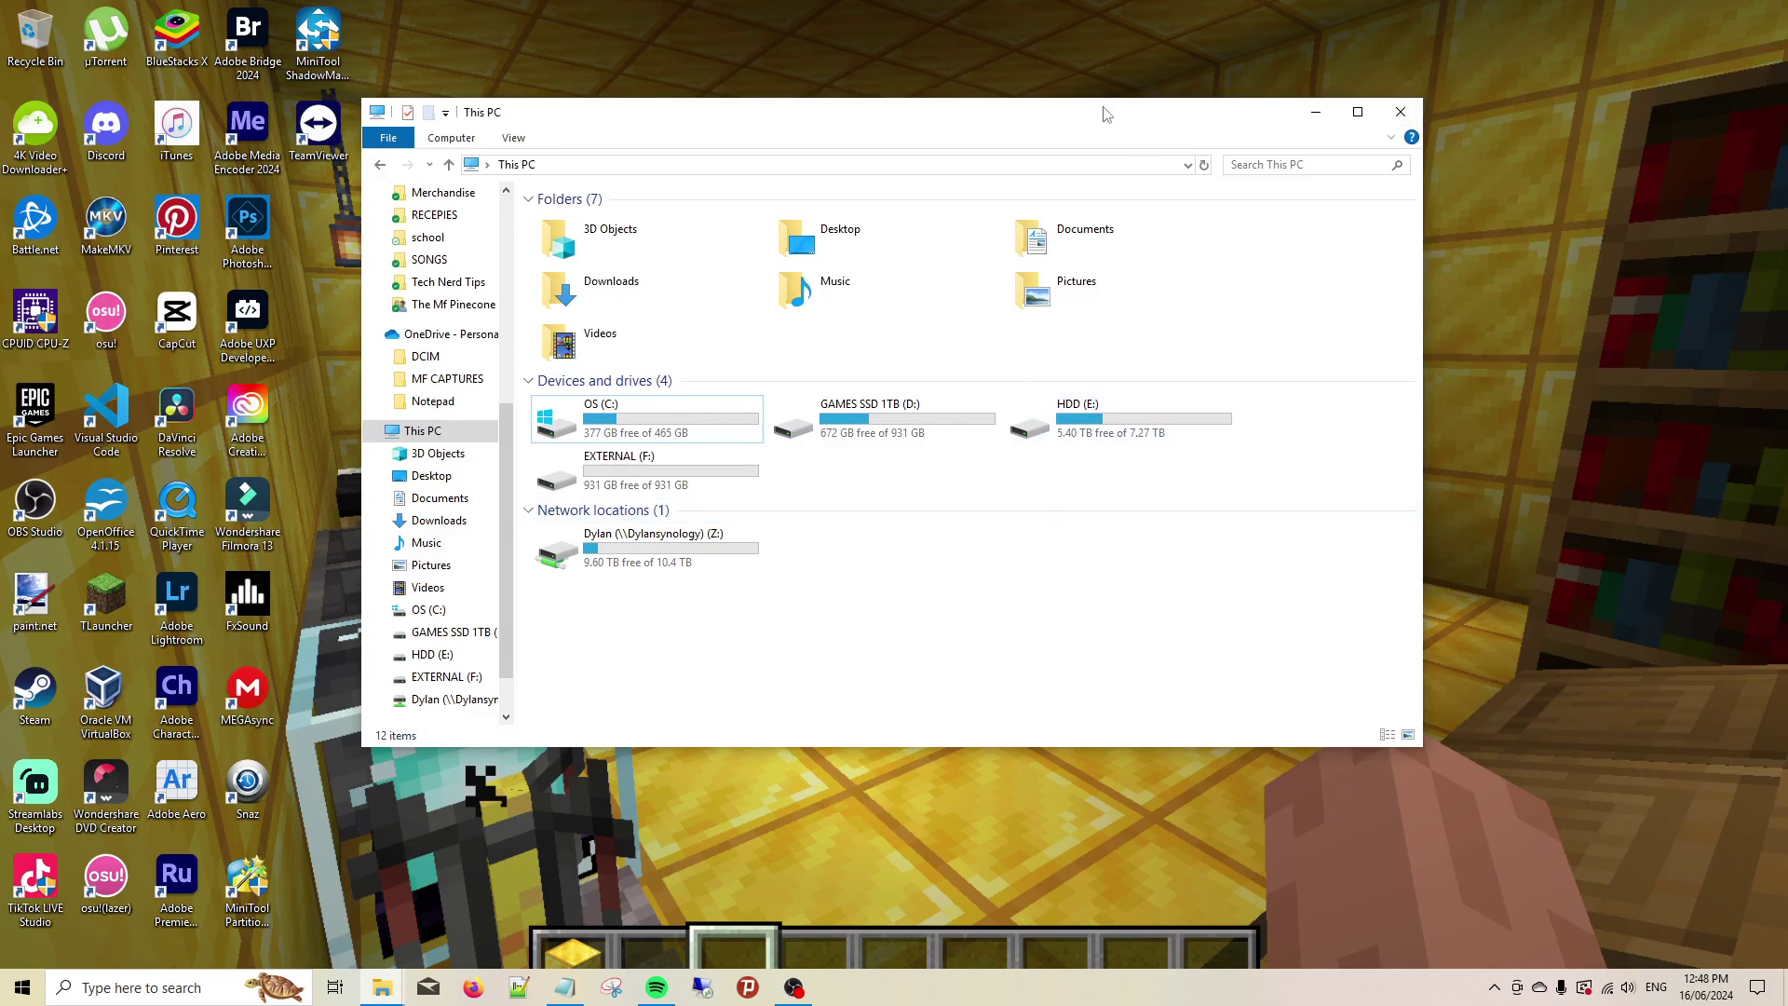
{"action": "left_click", "coordinate": [787, 384]}
{"action": "left_click", "coordinate": [786, 484]}
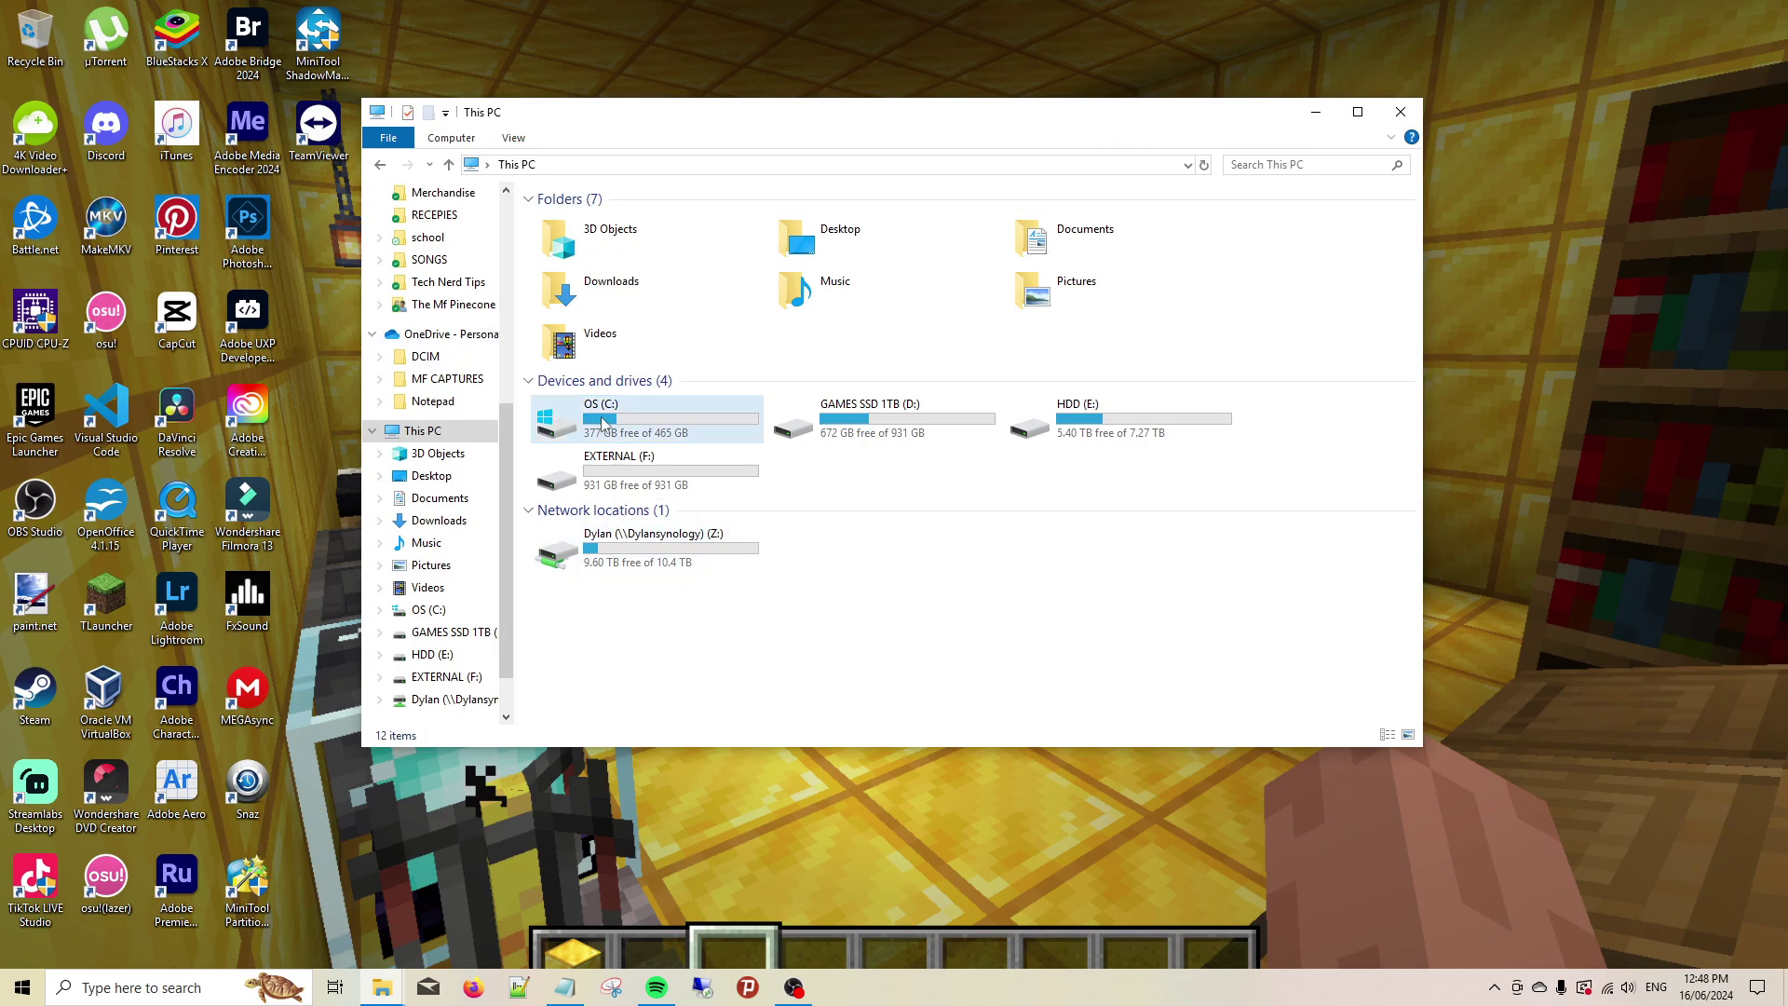
{"action": "left_click", "coordinate": [670, 415]}
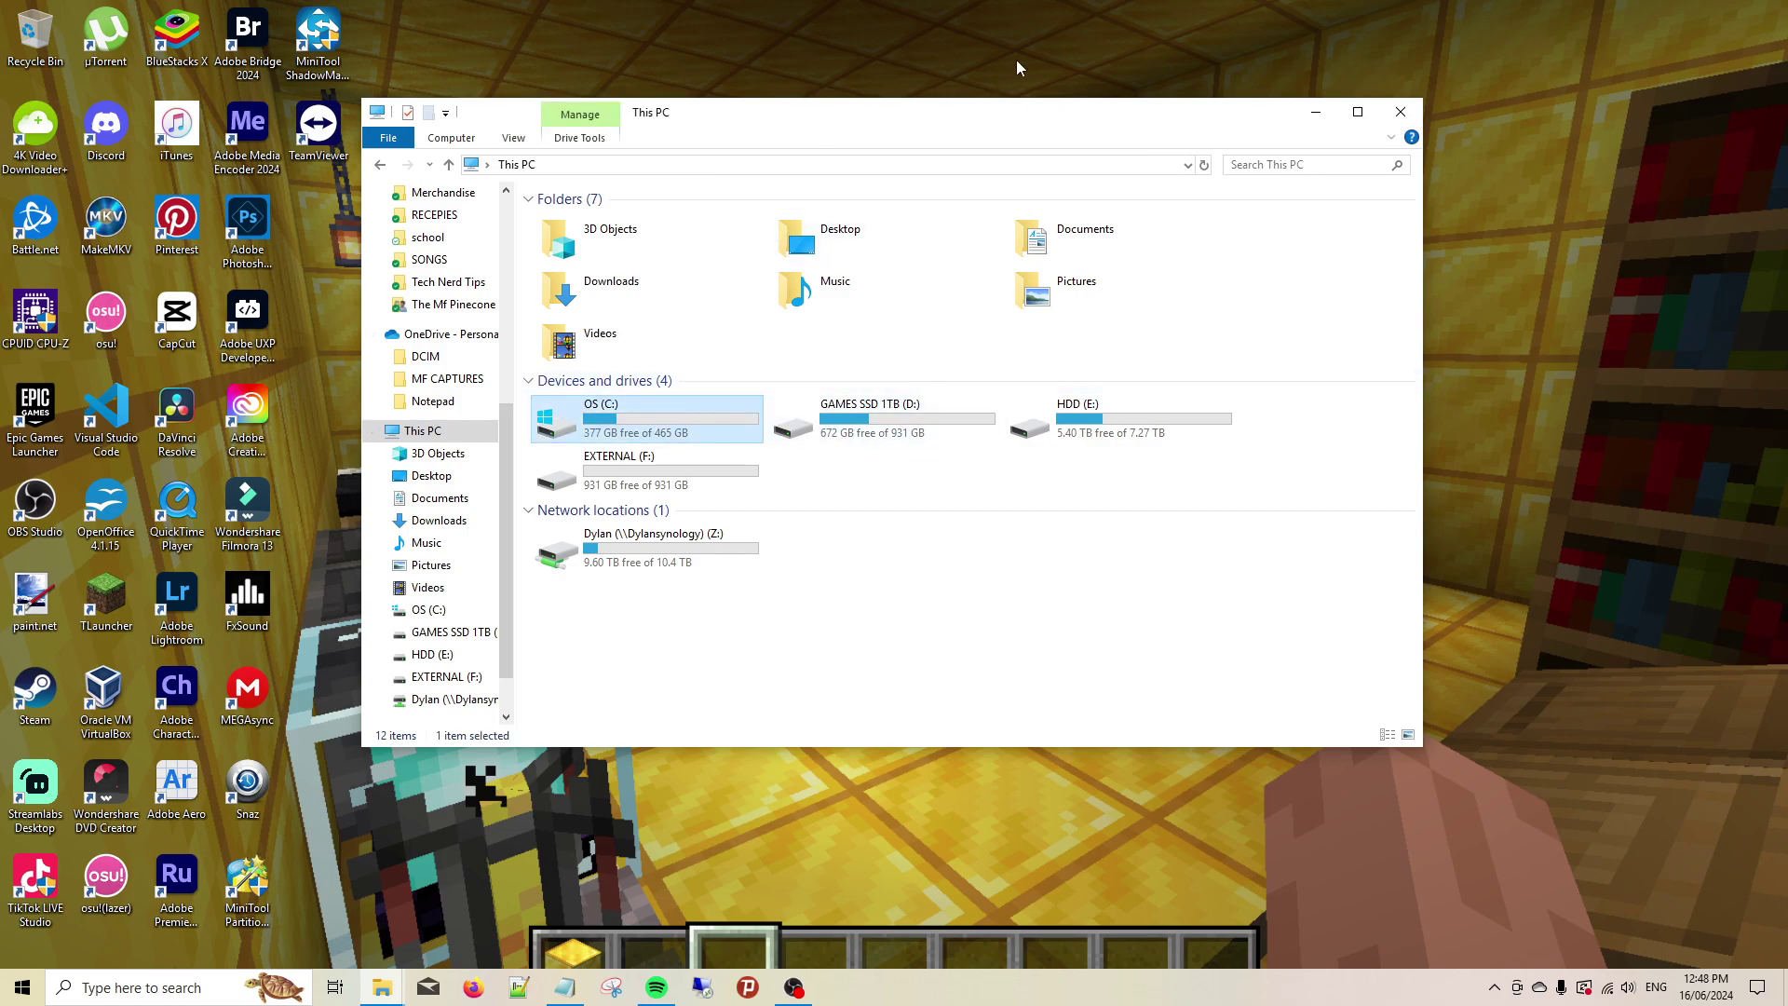
{"action": "left_click", "coordinate": [1401, 109]}
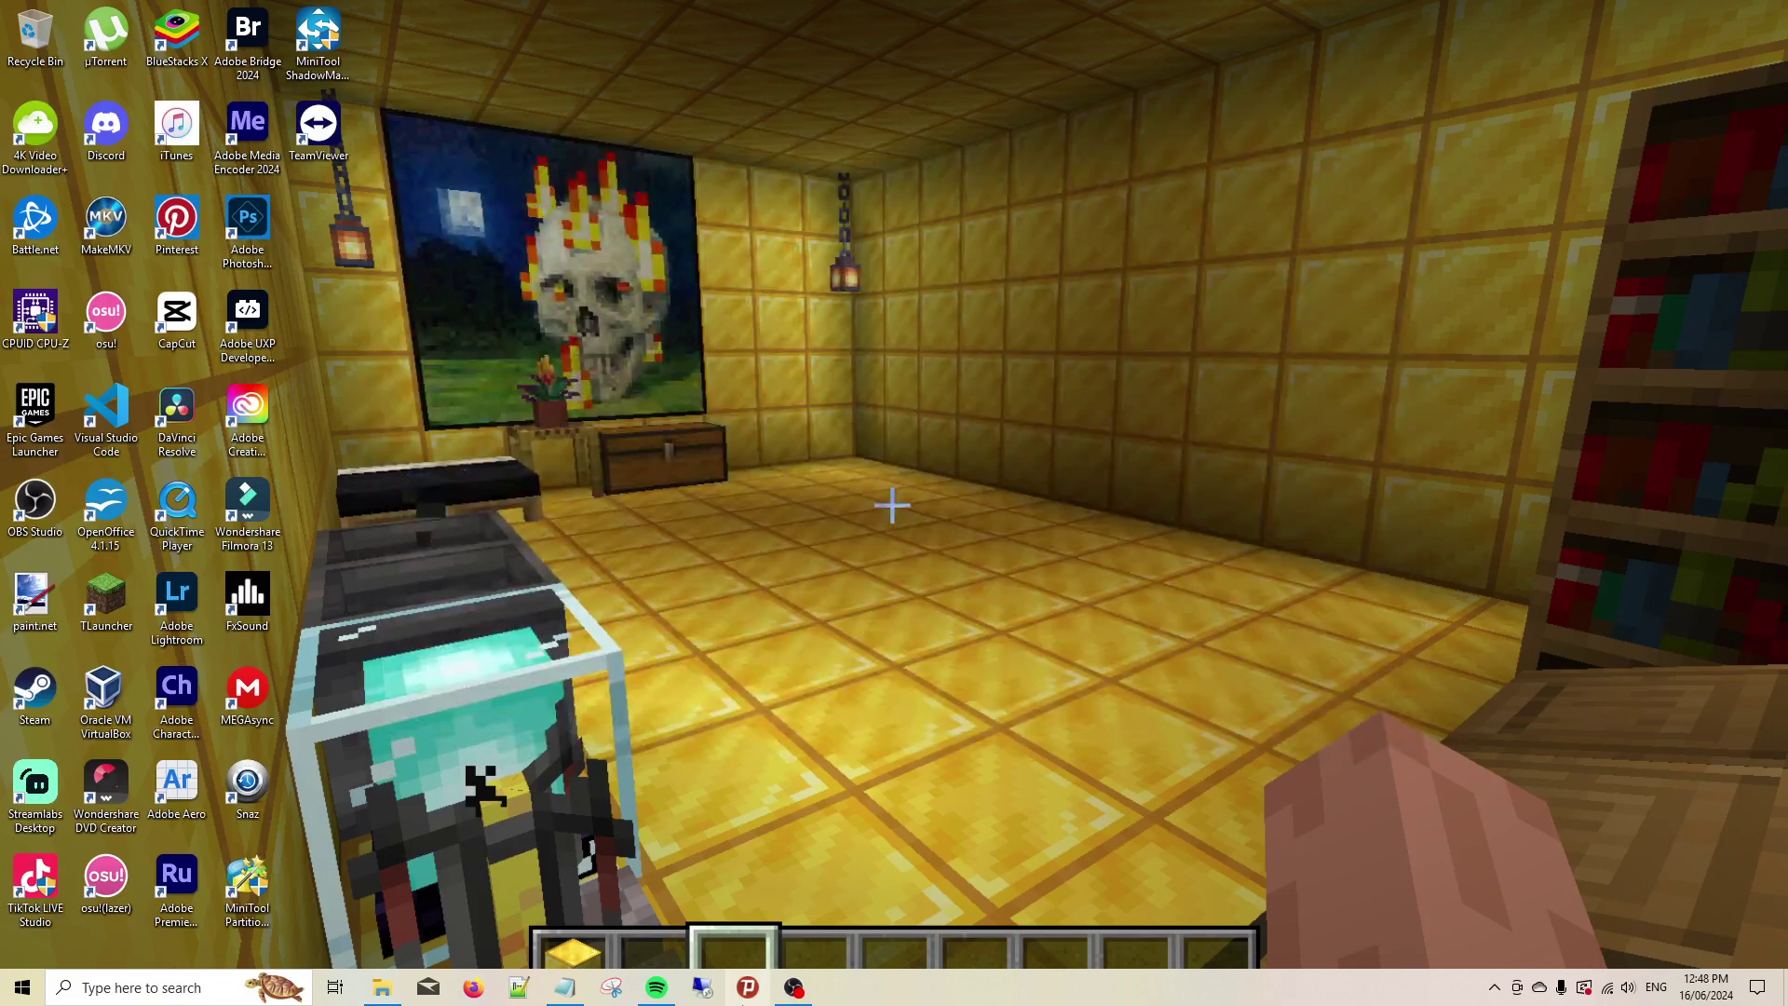
{"action": "left_click_drag", "start_coordinate": [713, 1], "coordinate": [492, 316]}
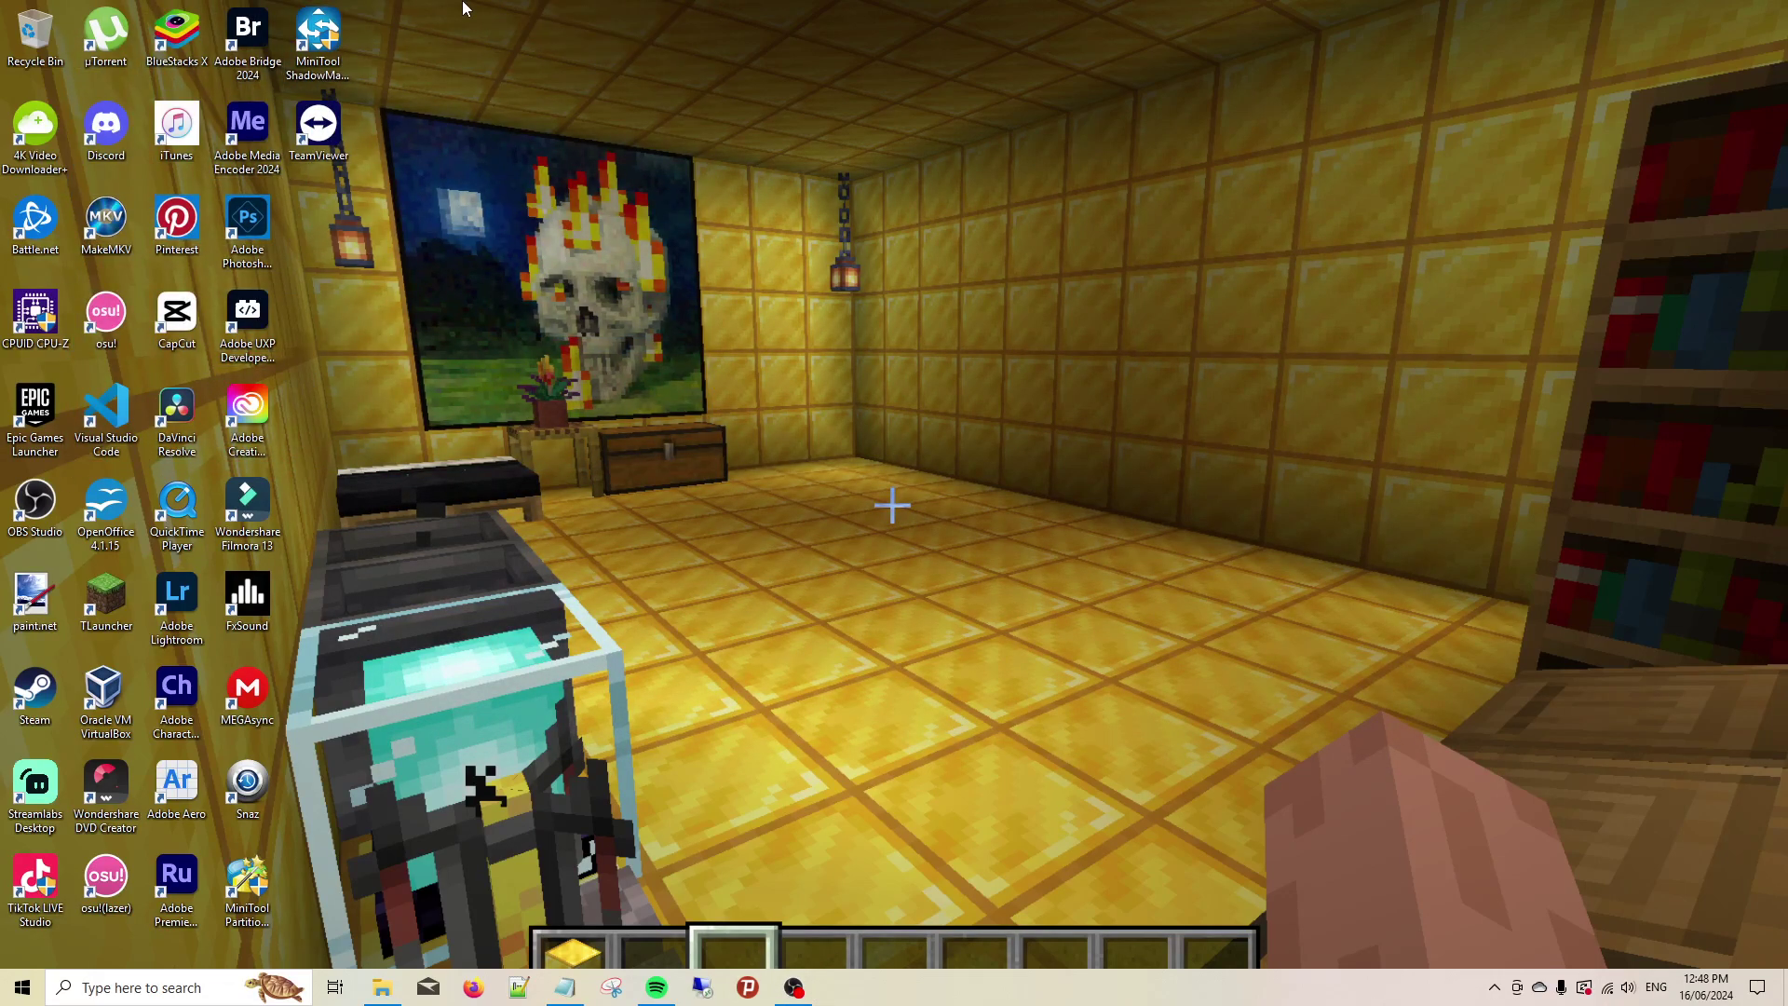